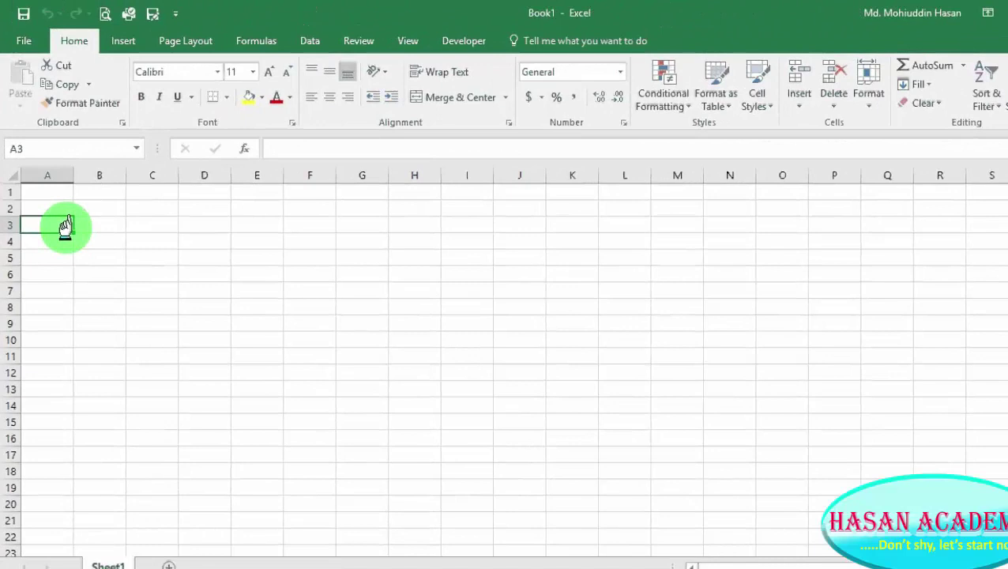
Step: Enter the person's name in cell A3, correcting a typo
double_click(66, 227)
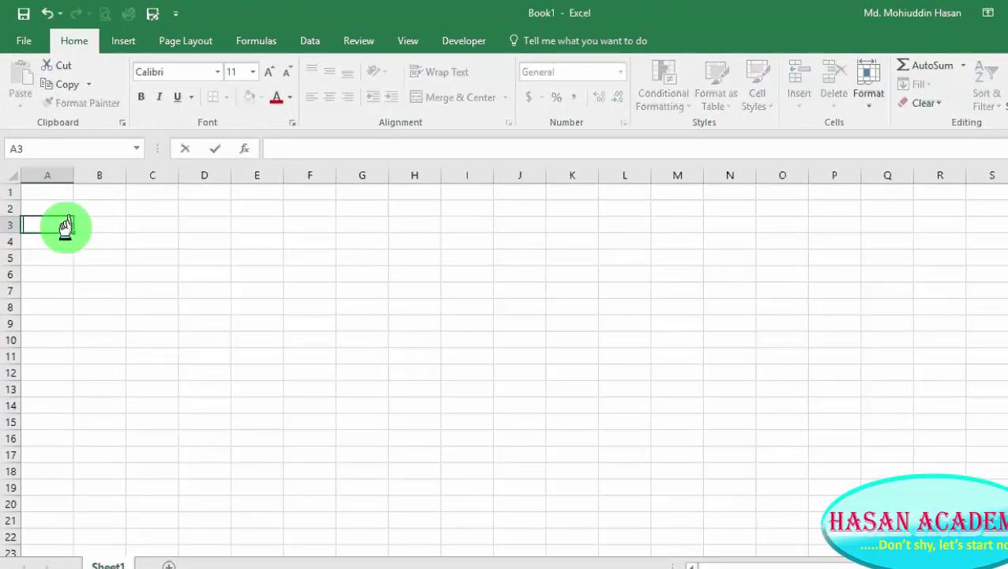
type("Kao")
key("BackSpace")
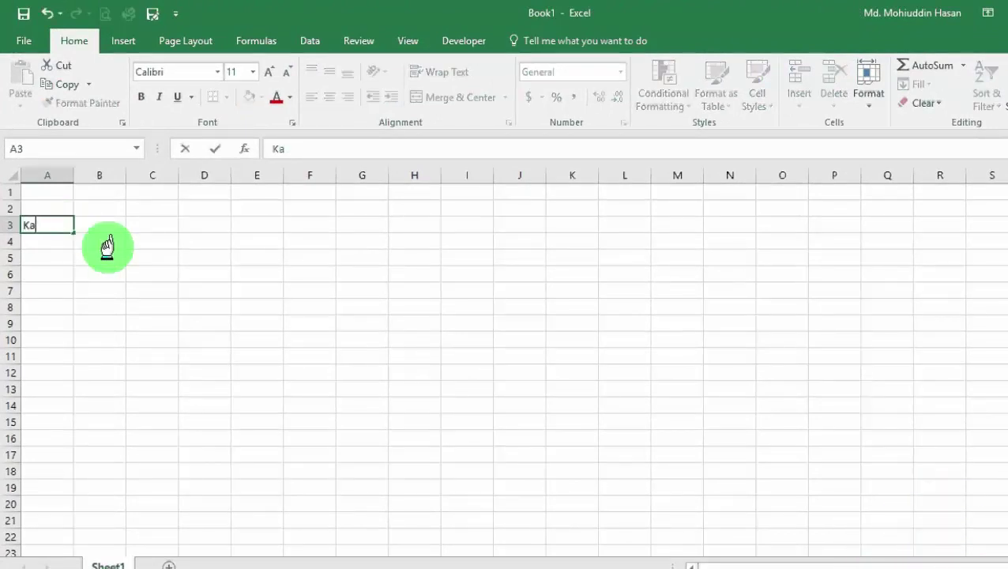
type("jol")
key("Tab")
key("Tab")
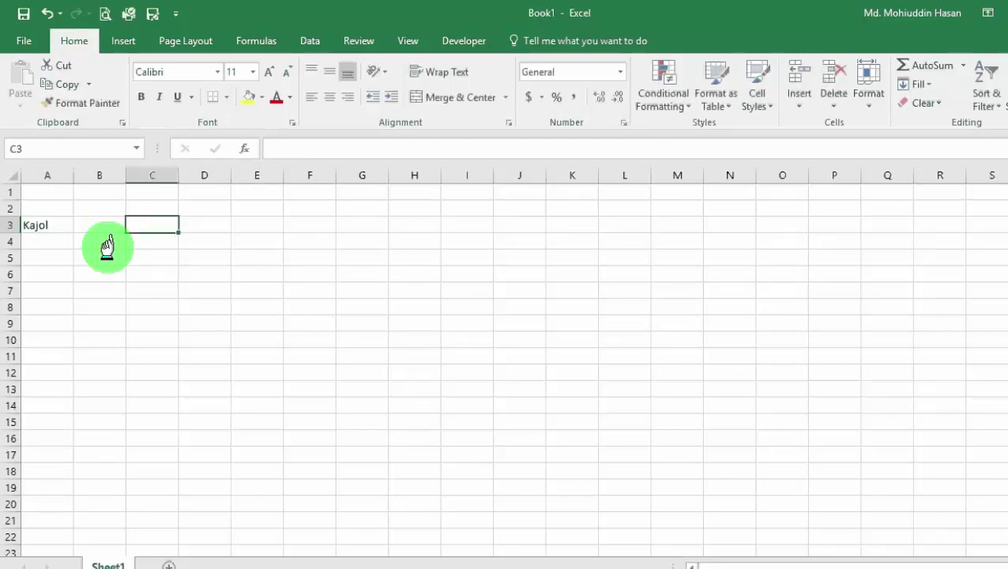
Step: Enter 60 in C3 and 50 in C4
type("60")
key("Return")
key("Return")
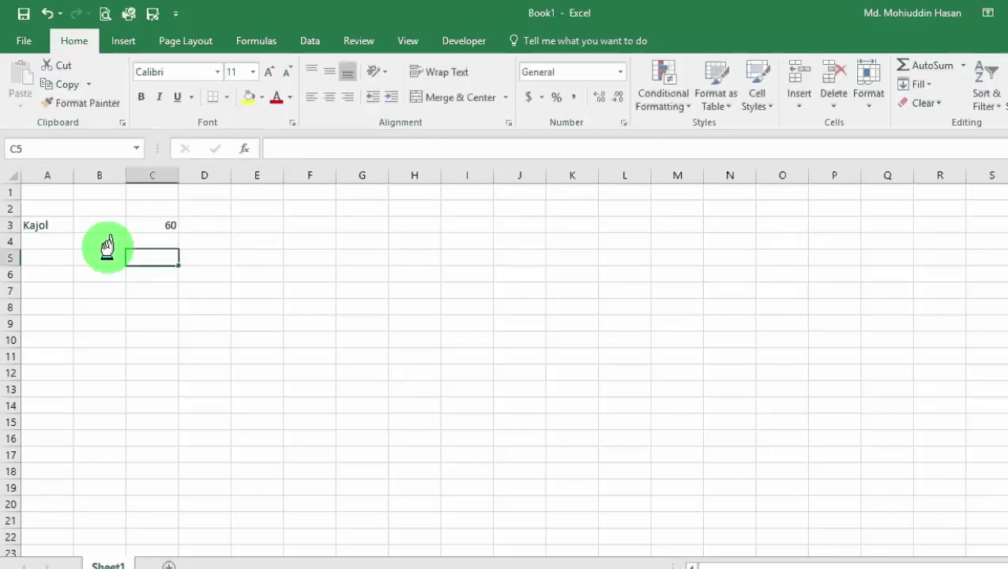
key("Up")
type("5")
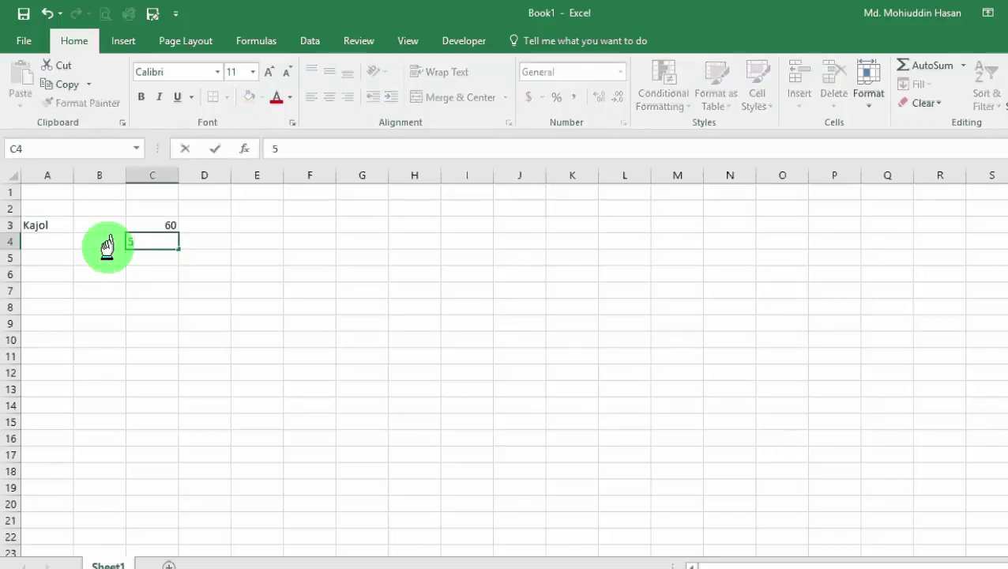
type("0")
key("Return")
Step: Return to the name cell A3 and copy it with Ctrl+C
key("Up")
key("Up")
key("Left")
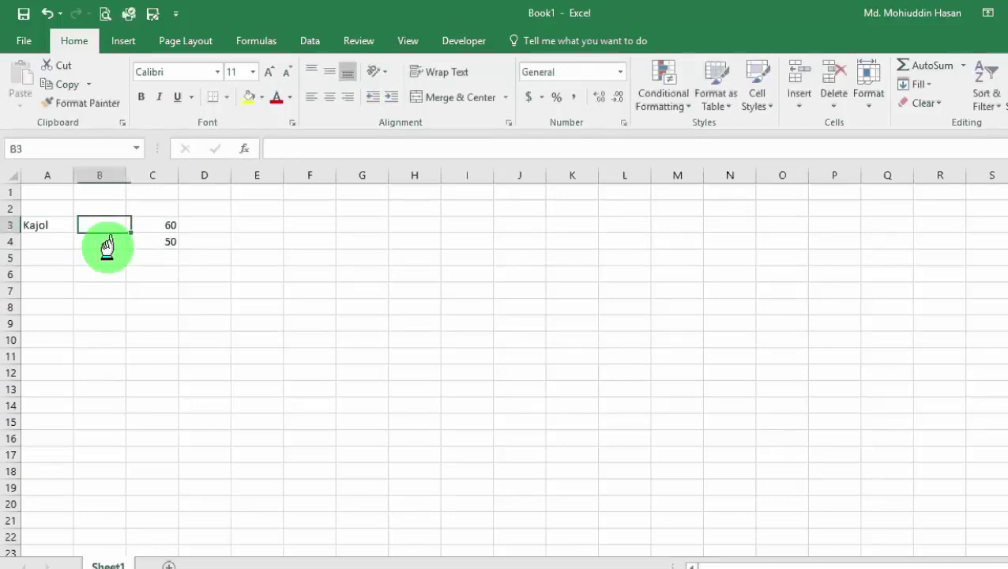
key("Left")
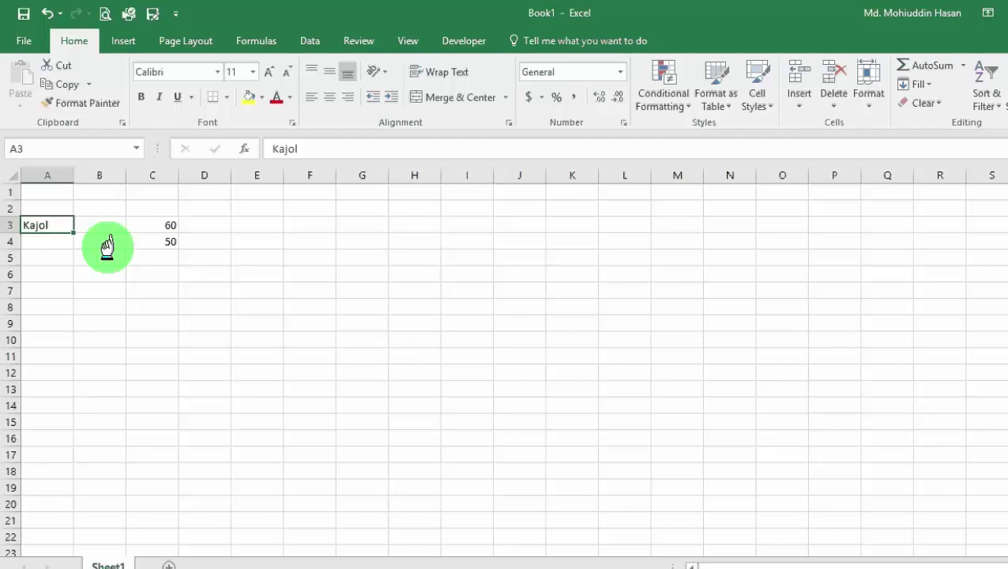
key("Right")
key("Right")
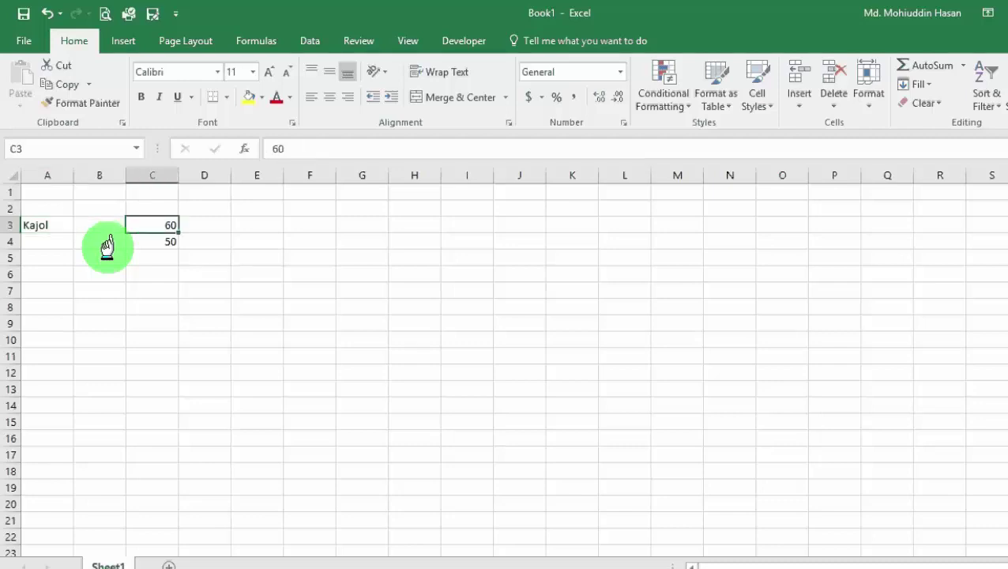
key("Down")
key("Up")
key("Up")
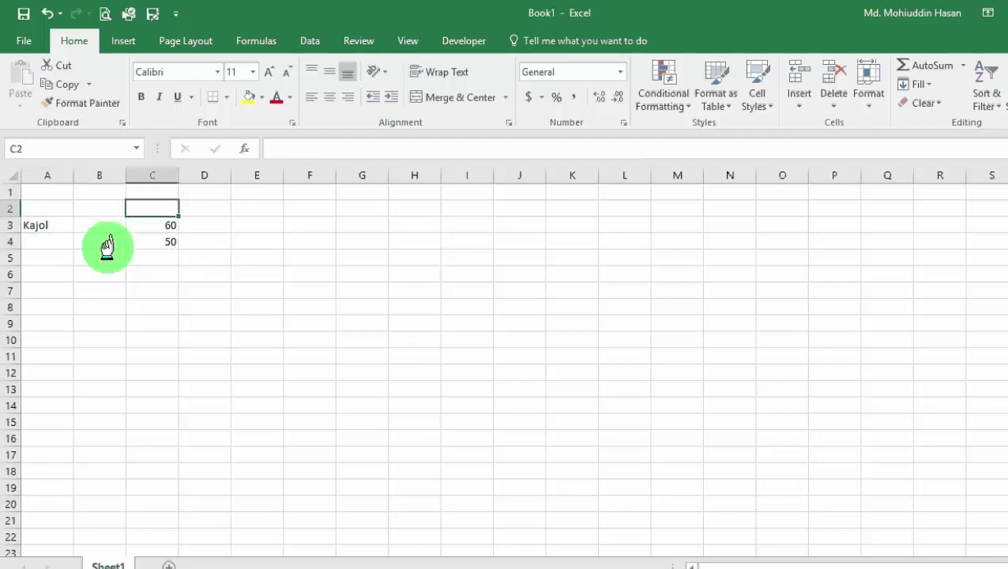
key("Down")
key("Left")
key("Left")
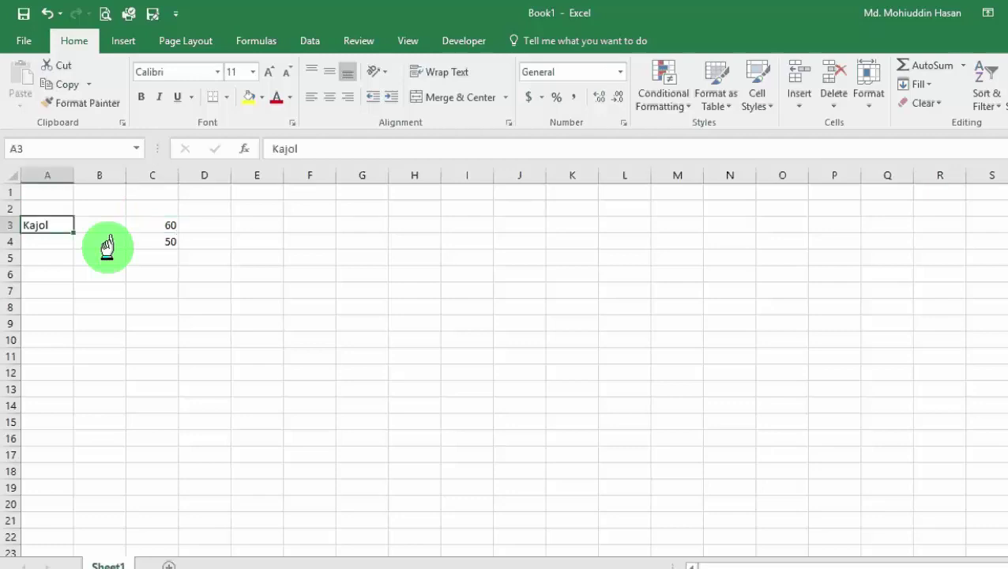
key("ctrl+c")
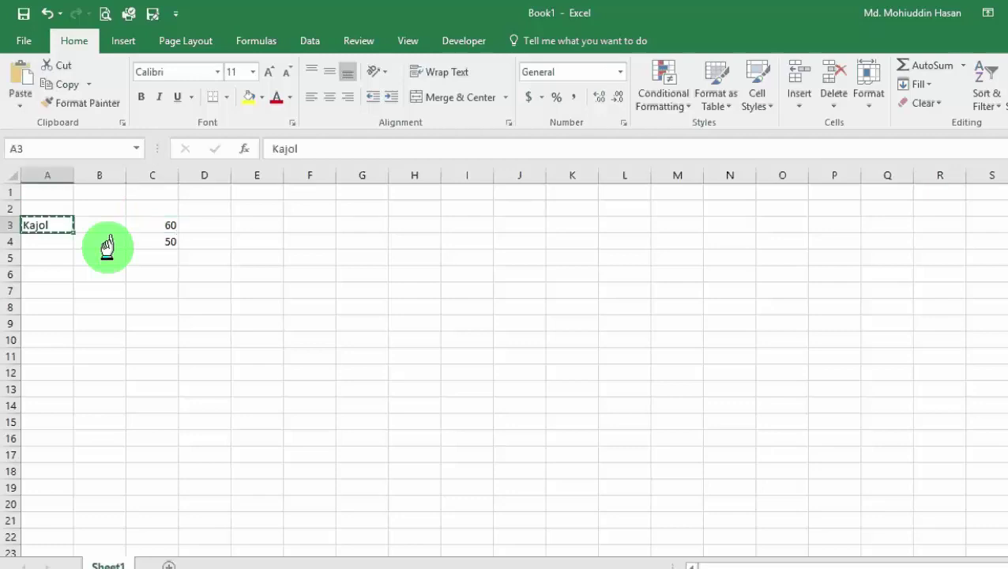
Step: Cancel the pending copy of A3 with Esc after selecting a few cells
left_click_drag(40, 291, 171, 356)
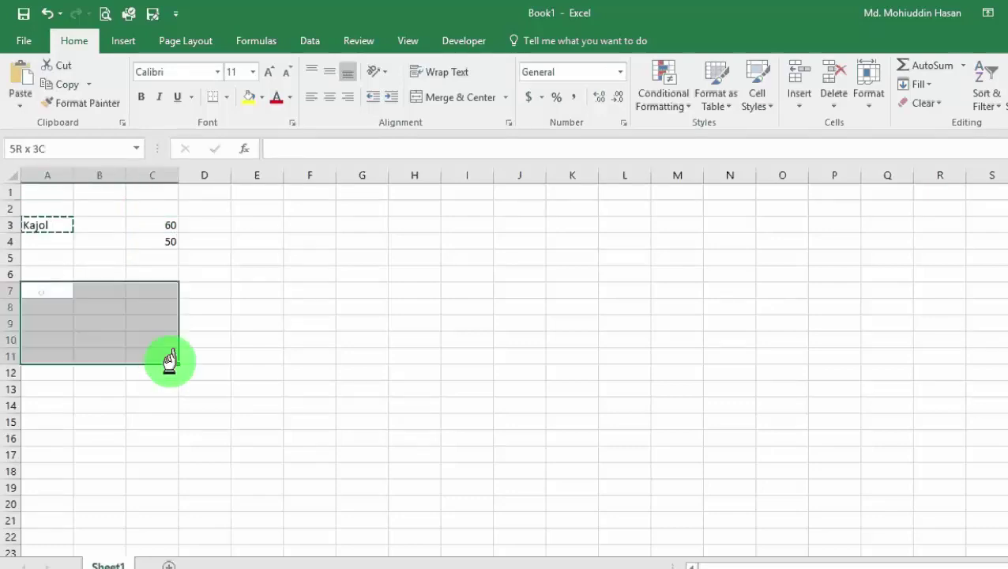
left_click(270, 319)
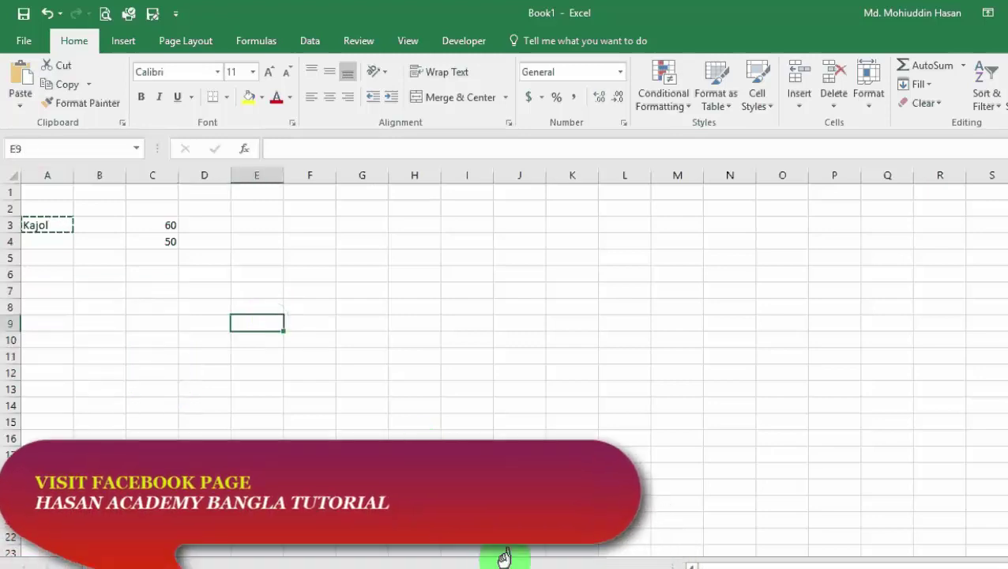
left_click(319, 313)
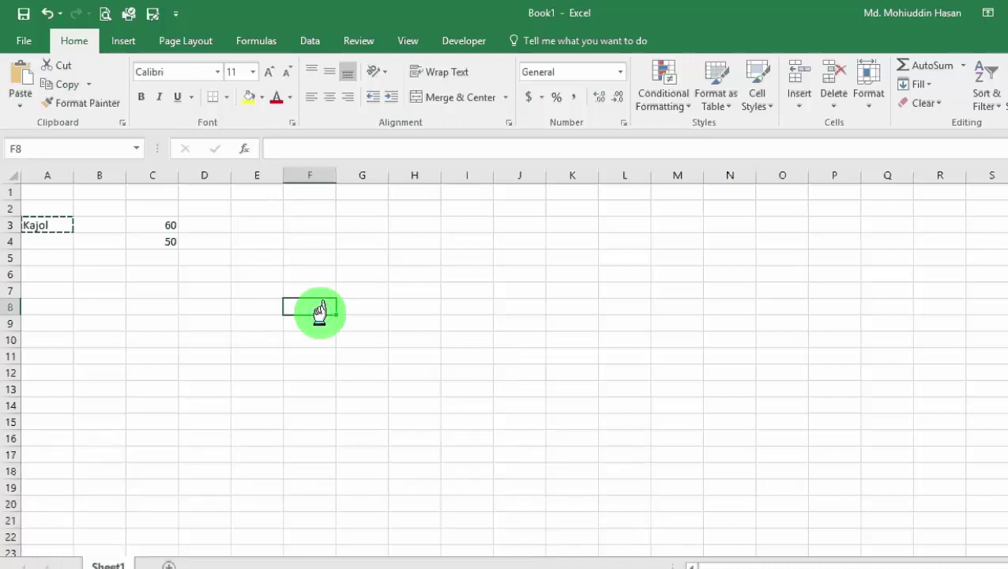
left_click(75, 241)
key("Escape")
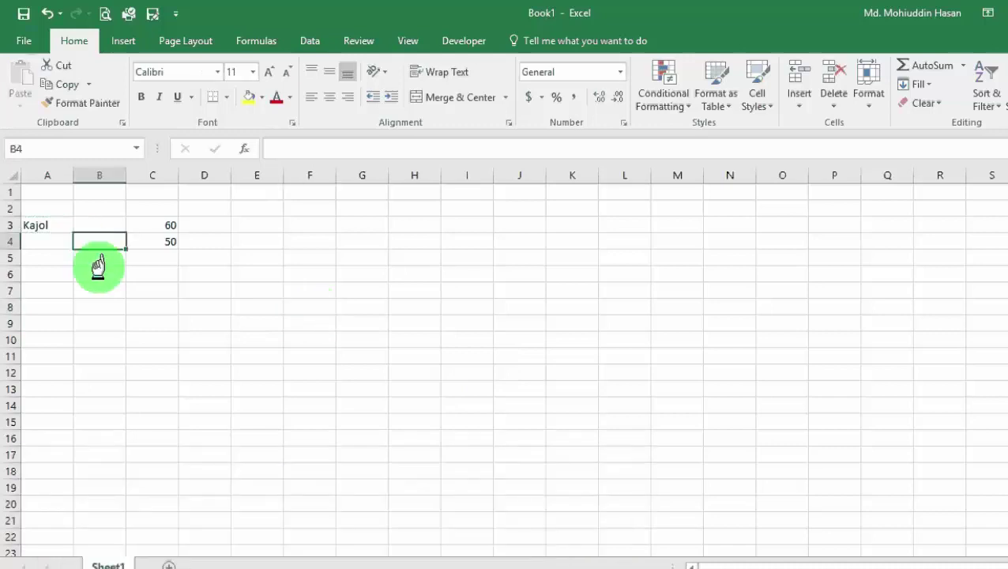
Step: Select cells A3, B11 and E12, then show the Developer tab
left_click(49, 227)
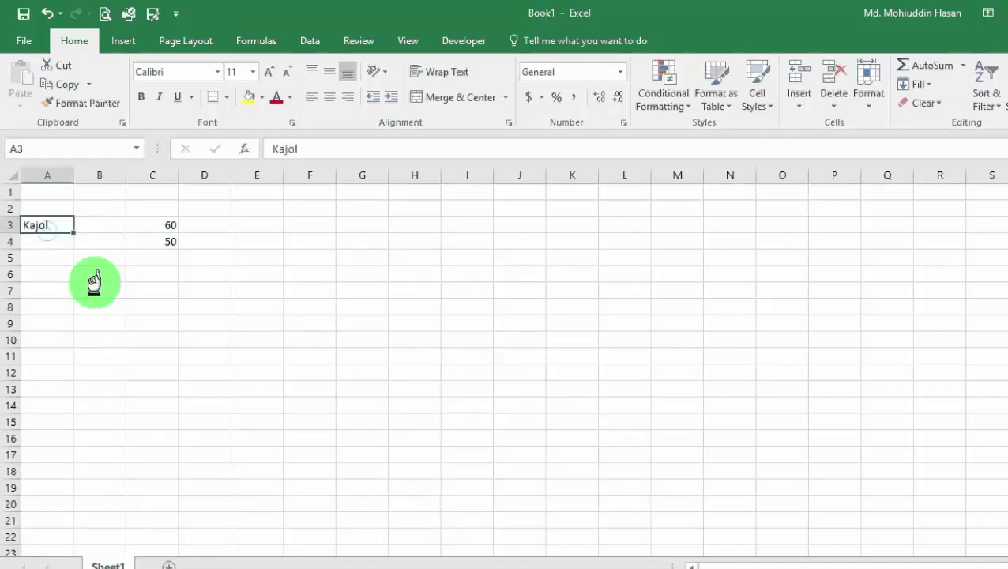
left_click(115, 351)
left_click(242, 372)
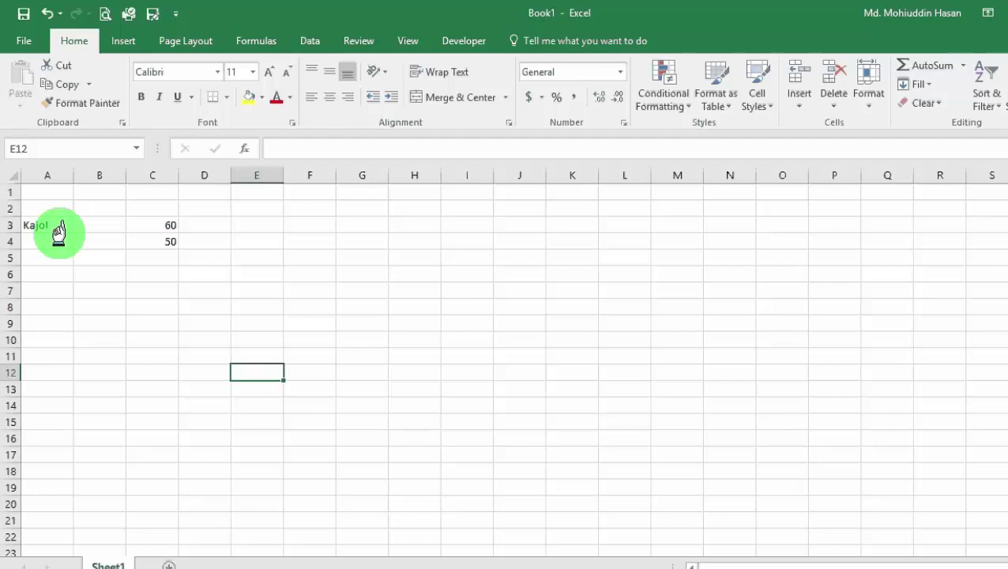
left_click(454, 39)
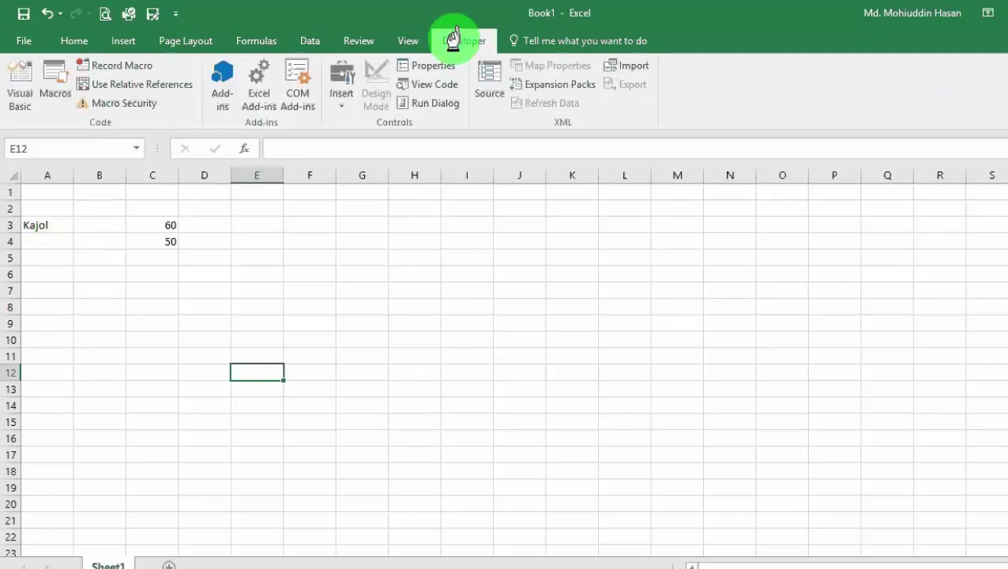
Step: Start recording Macro1 with Store macro in set to This Workbook
left_click(124, 65)
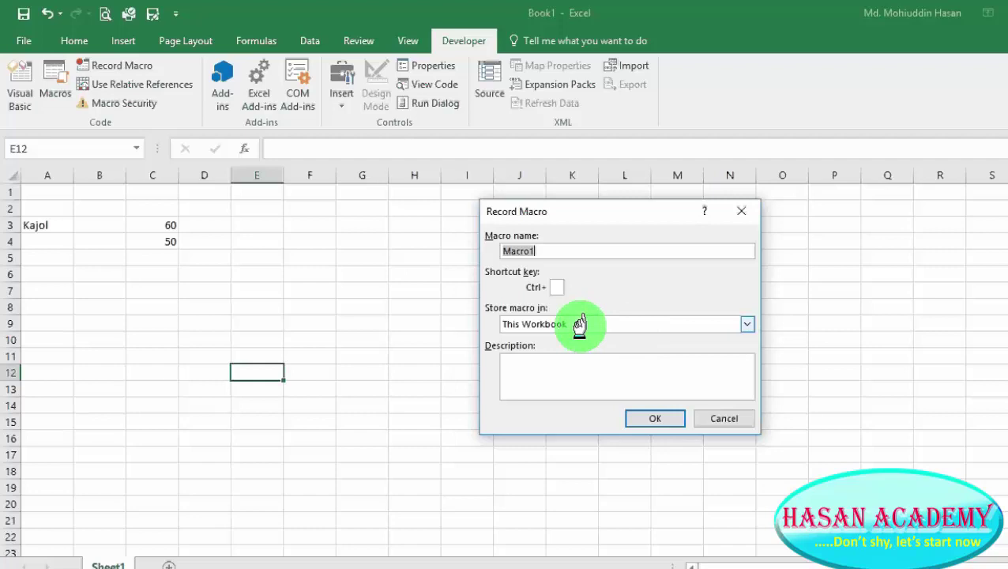
left_click(743, 324)
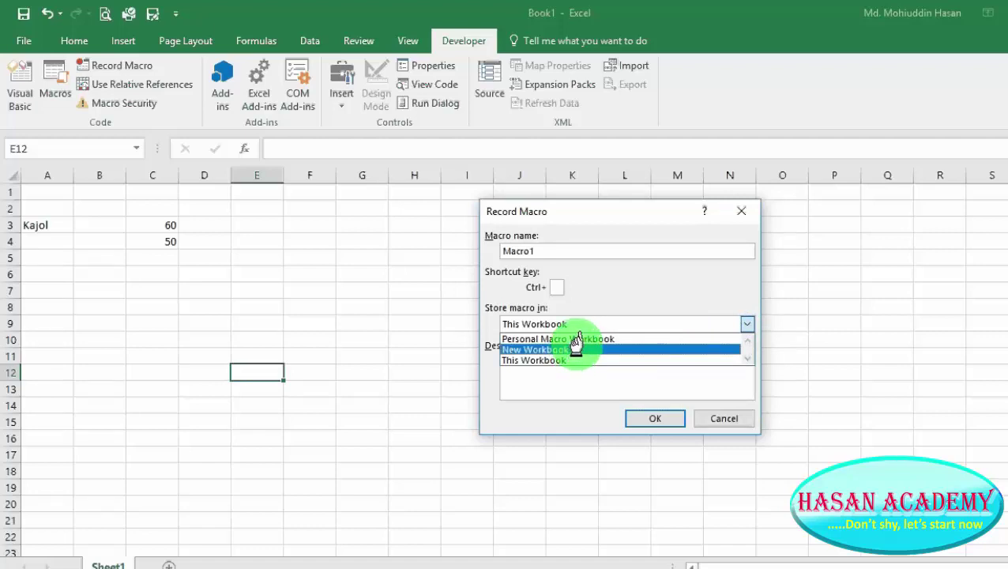
left_click(559, 357)
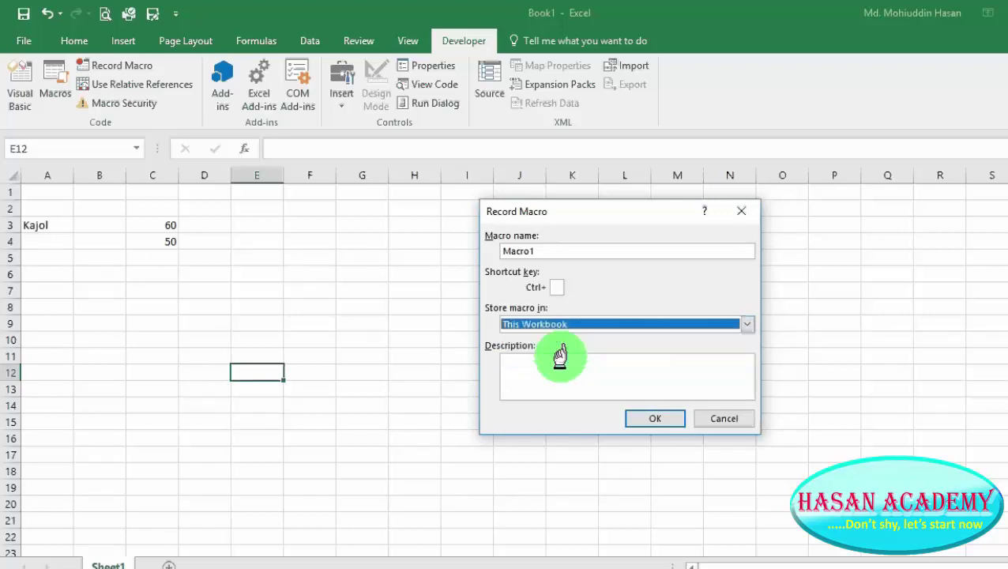
left_click(660, 417)
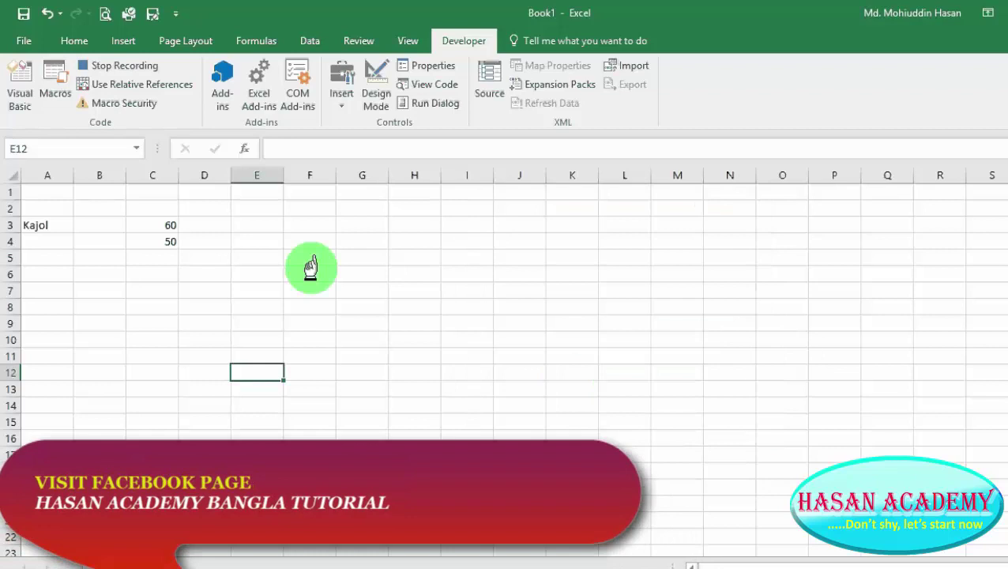
Step: Copy the name in A3 and paste it into A7:C14 and G7:G14
left_click(52, 224)
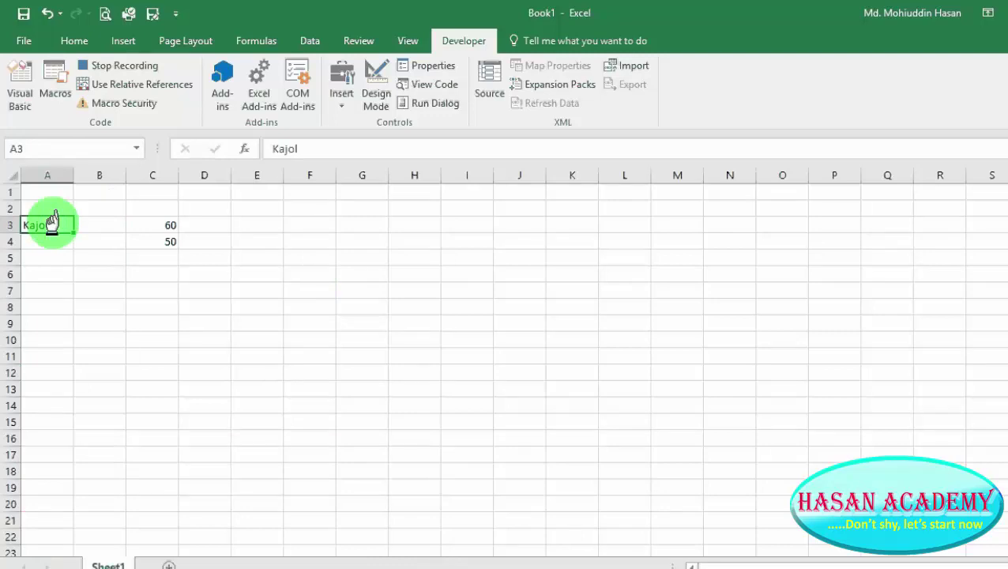
key("ctrl+c")
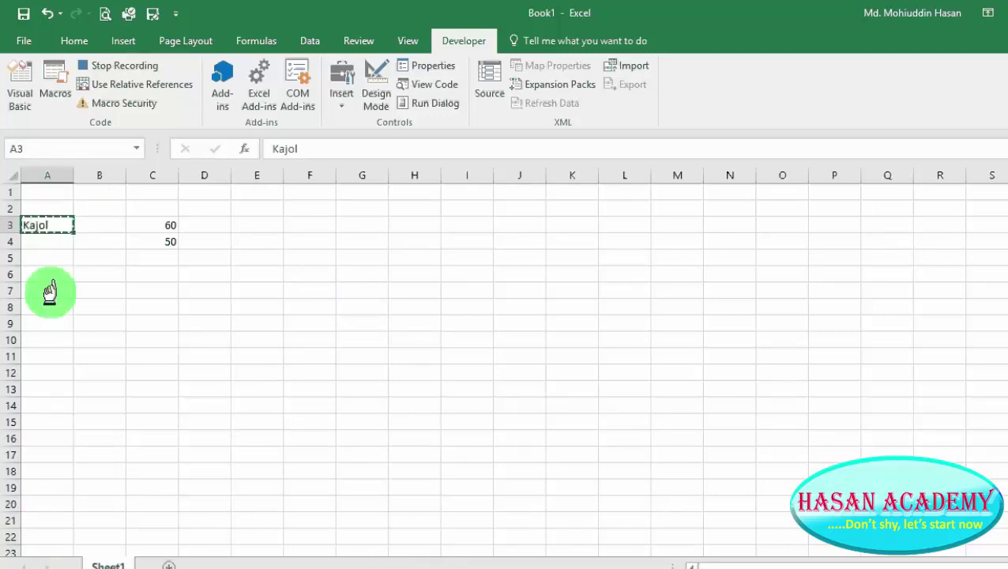
mouse_move(49, 293)
left_mouse_down()
mouse_move(158, 367)
mouse_move(163, 401)
left_mouse_up()
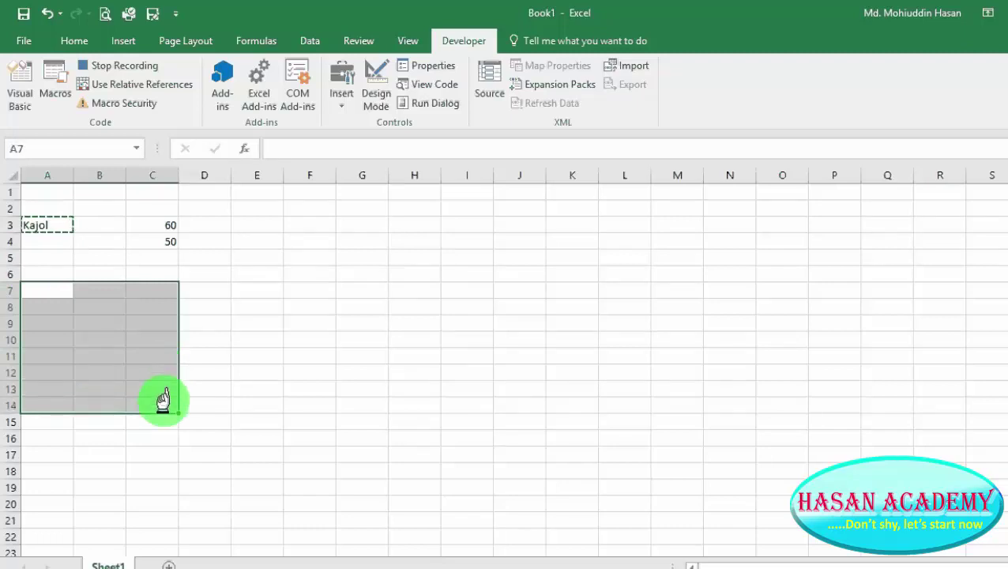
key("ctrl+v")
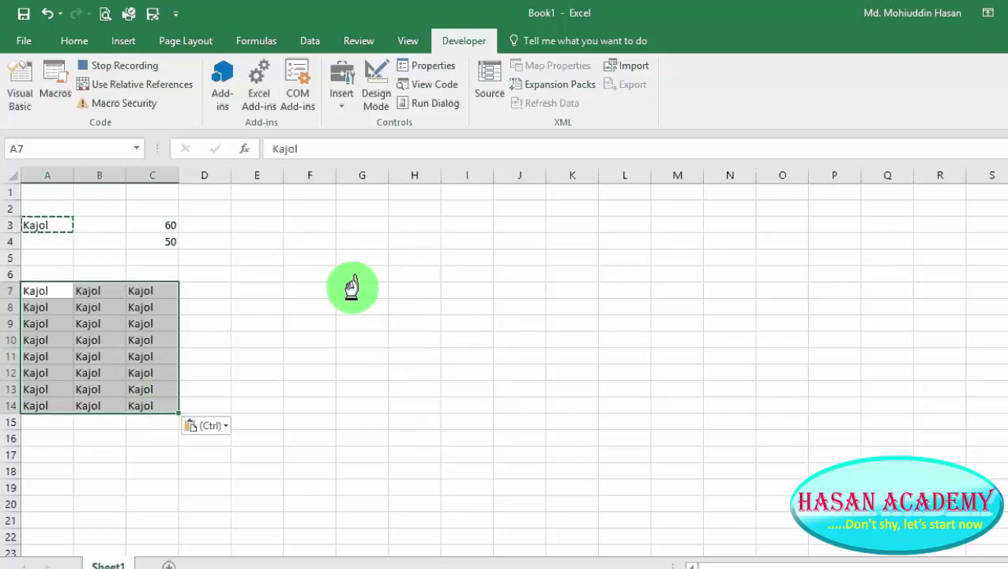
left_click_drag(354, 291, 355, 405)
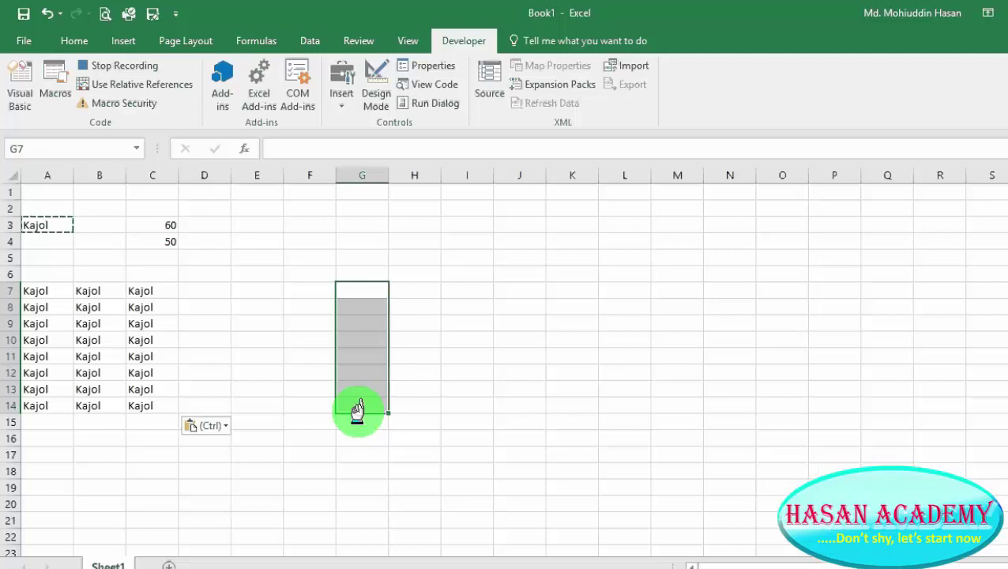
right_click(359, 362)
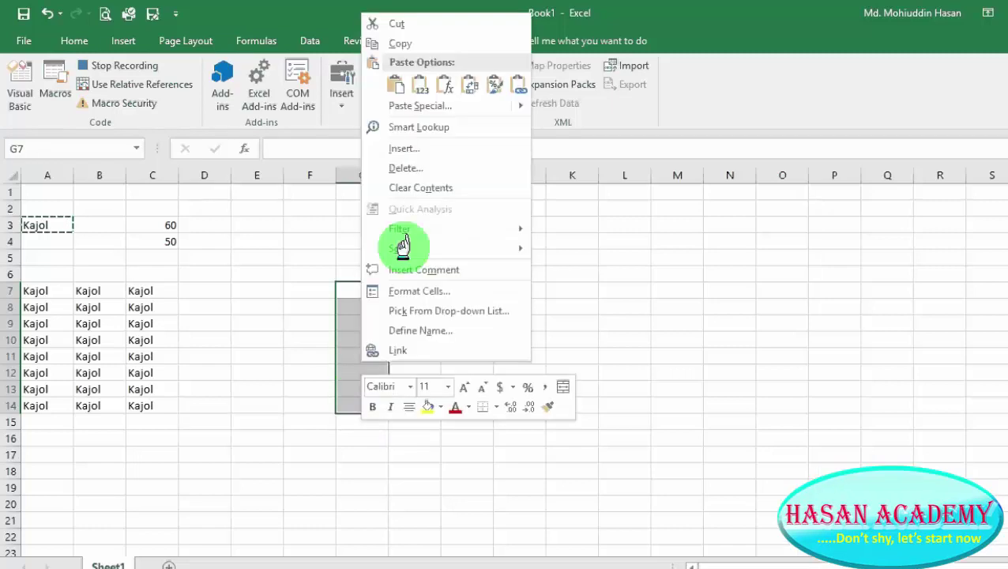
left_click(464, 87)
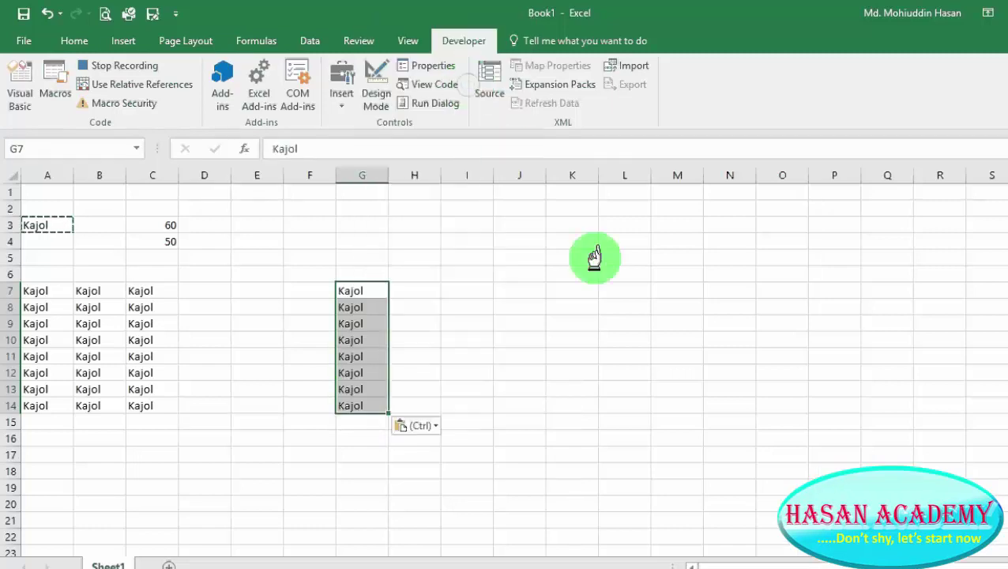
Step: Paste the name into every cell of K7:O11
left_click_drag(567, 291, 790, 357)
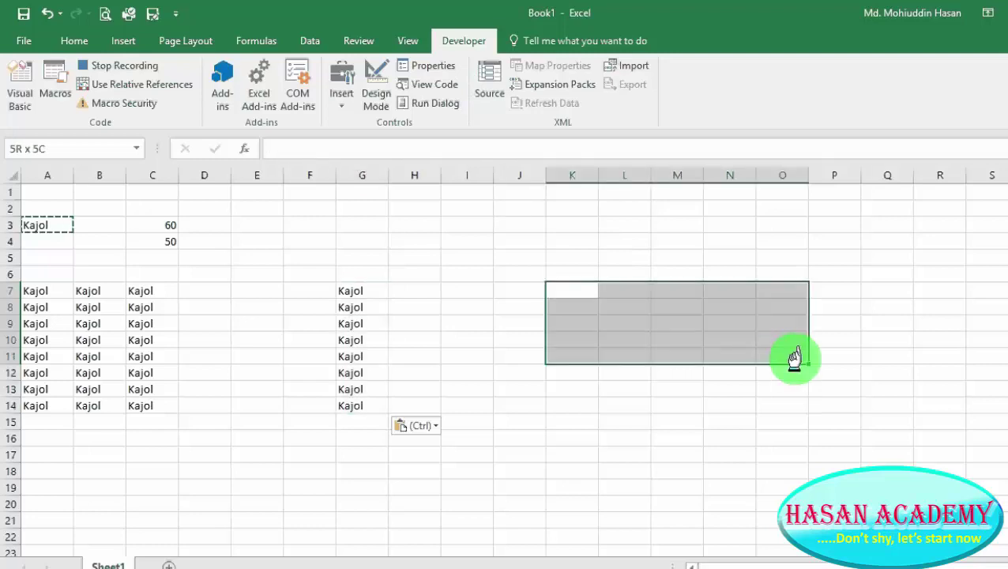
key("ctrl+v")
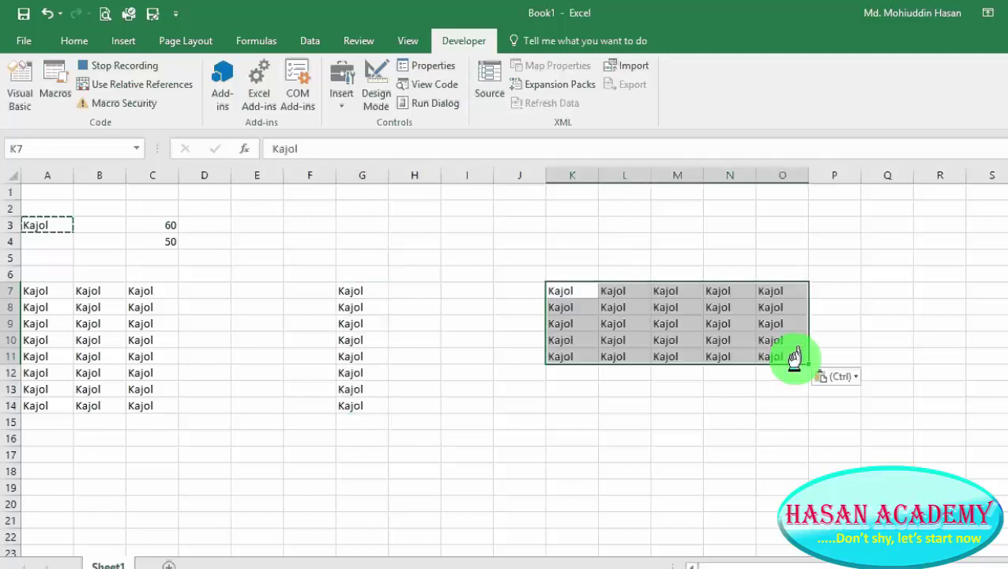
left_click(623, 421)
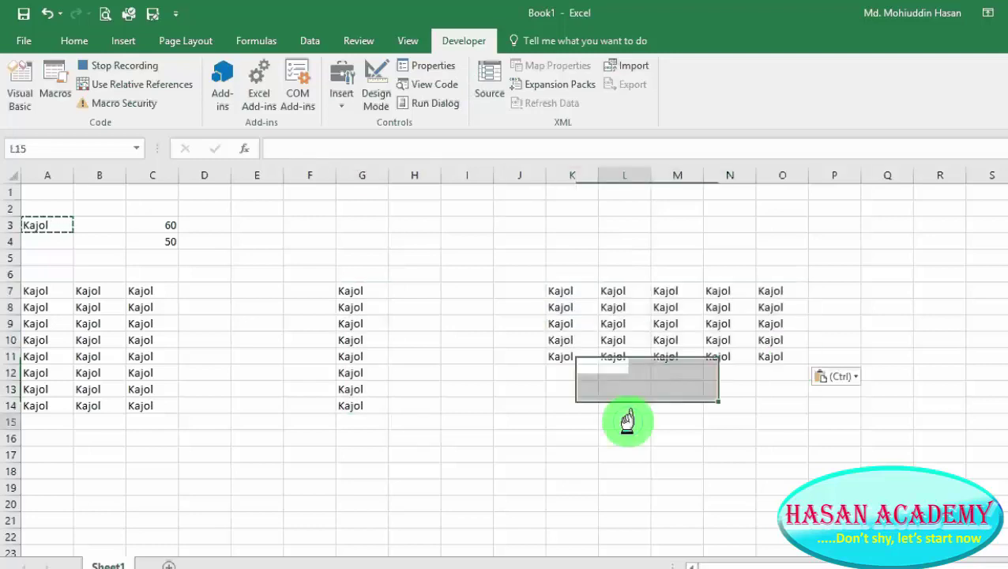
Step: Make the names in M7:M11 bold
left_click(669, 286)
key("shift+Down")
key("shift+Down")
key("shift+Down")
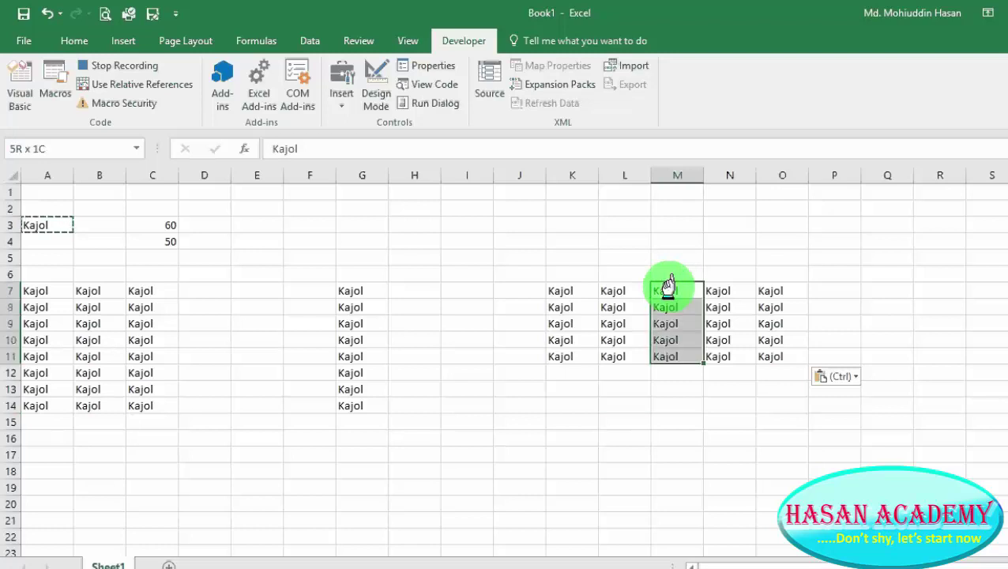
key("ctrl+b")
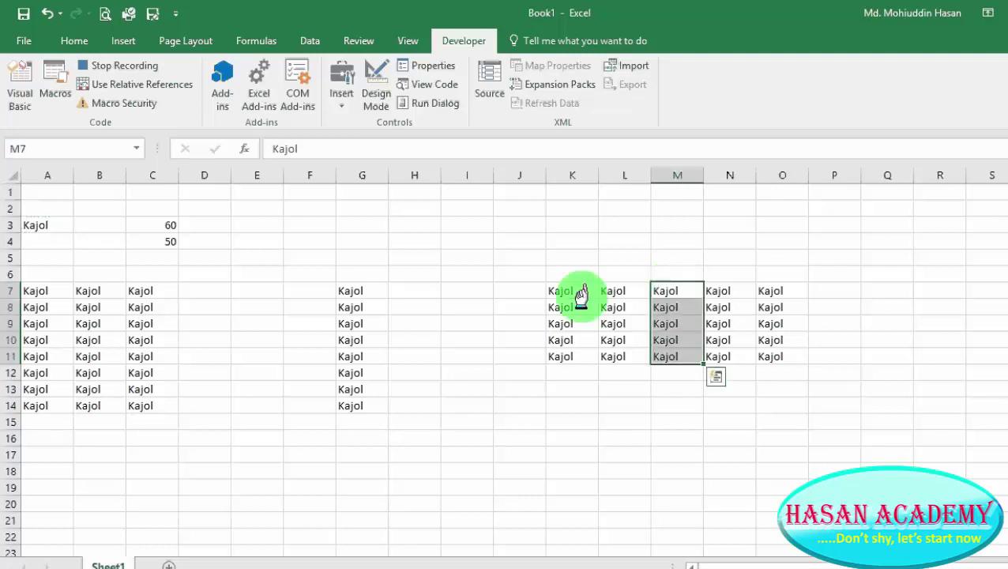
left_click(557, 291)
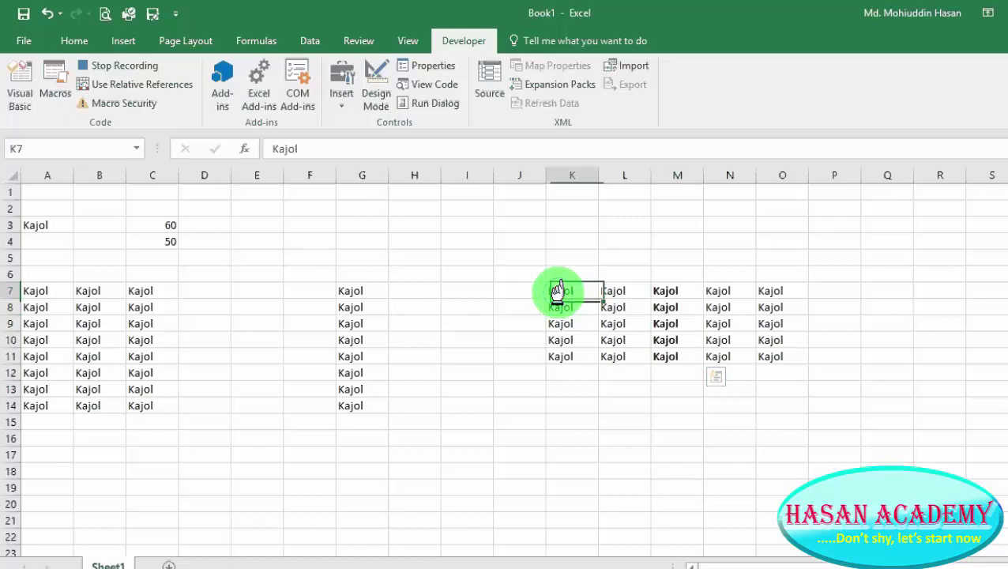
Step: Give K7:O11 a yellow fill and italic text
left_click_drag(556, 291, 772, 356)
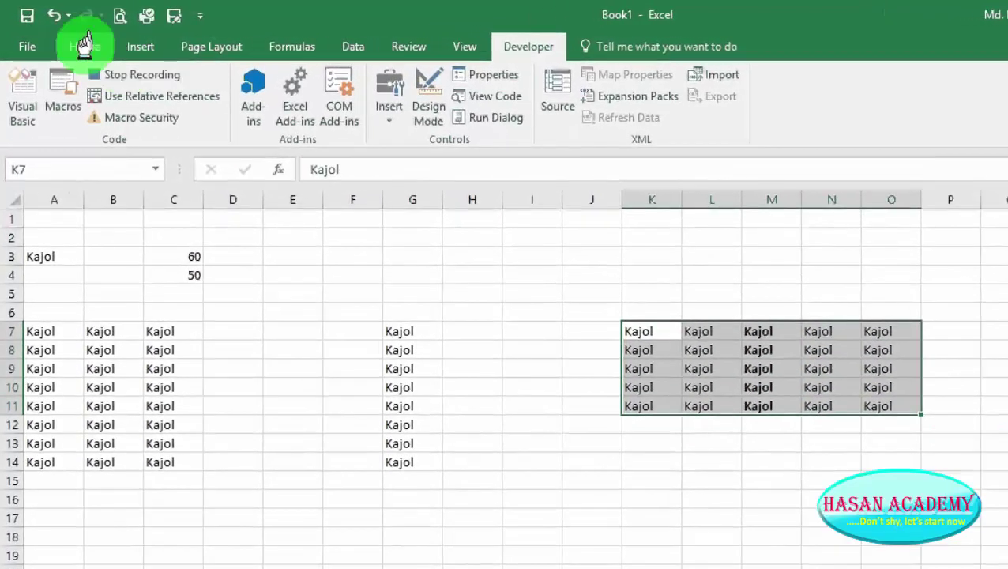
left_click(85, 46)
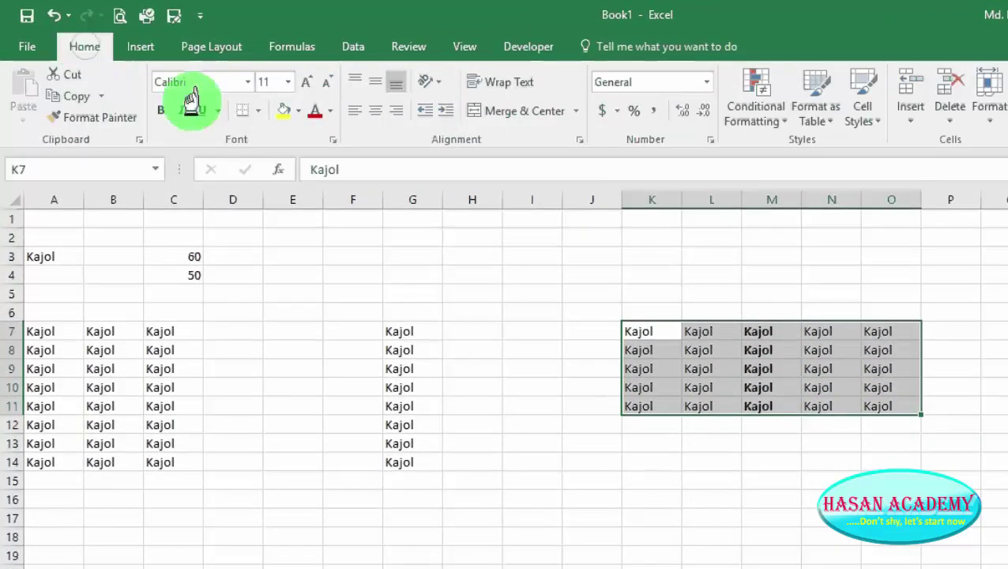
left_click(283, 116)
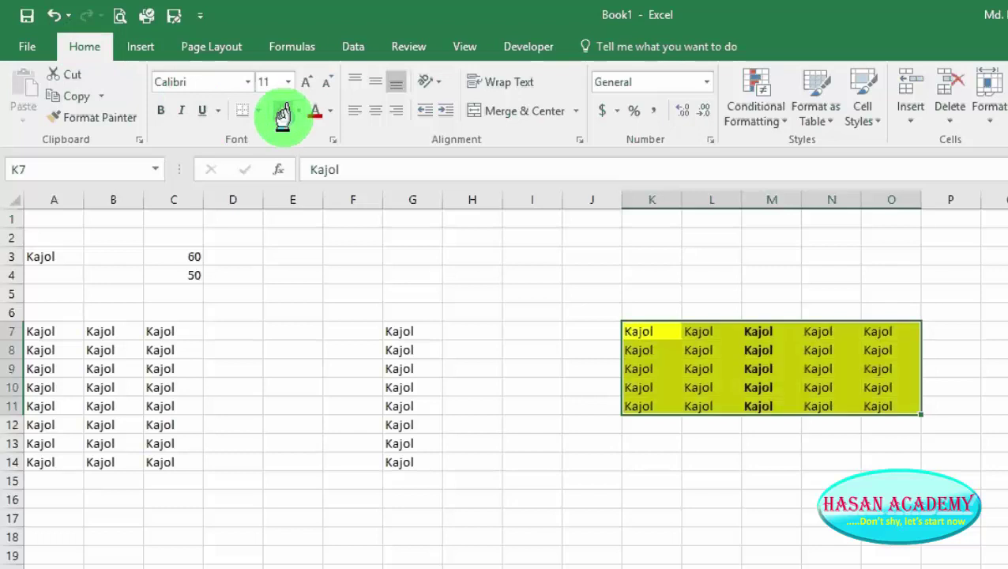
left_click(181, 111)
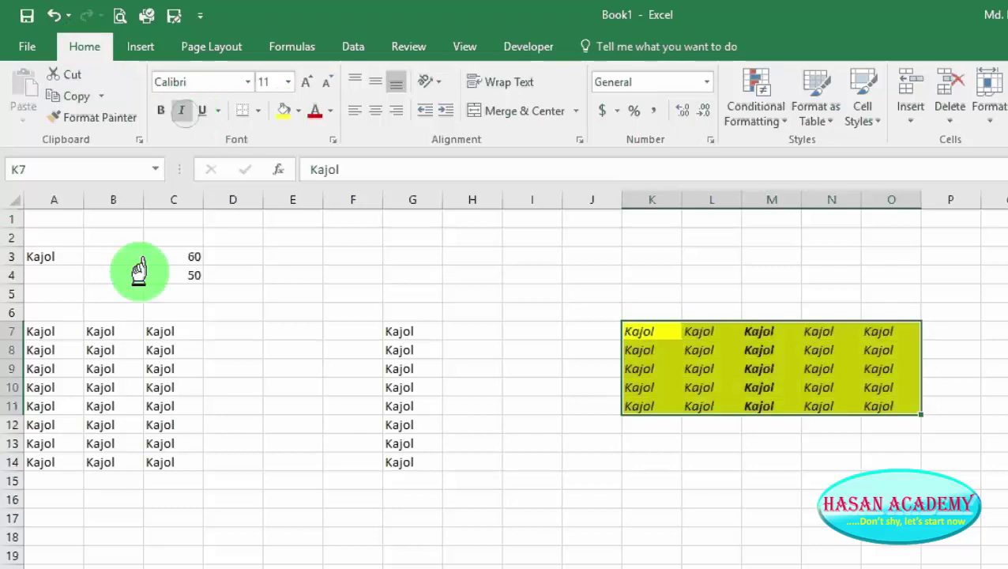
Step: Fill the names in B7:B14 with yellow
left_click_drag(108, 330, 107, 452)
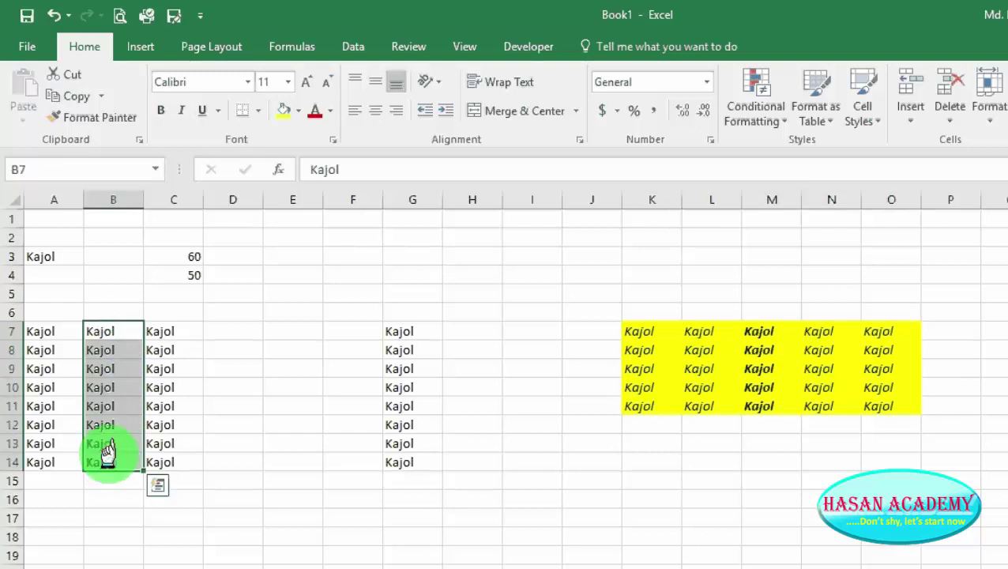
left_click(283, 110)
left_click(229, 333)
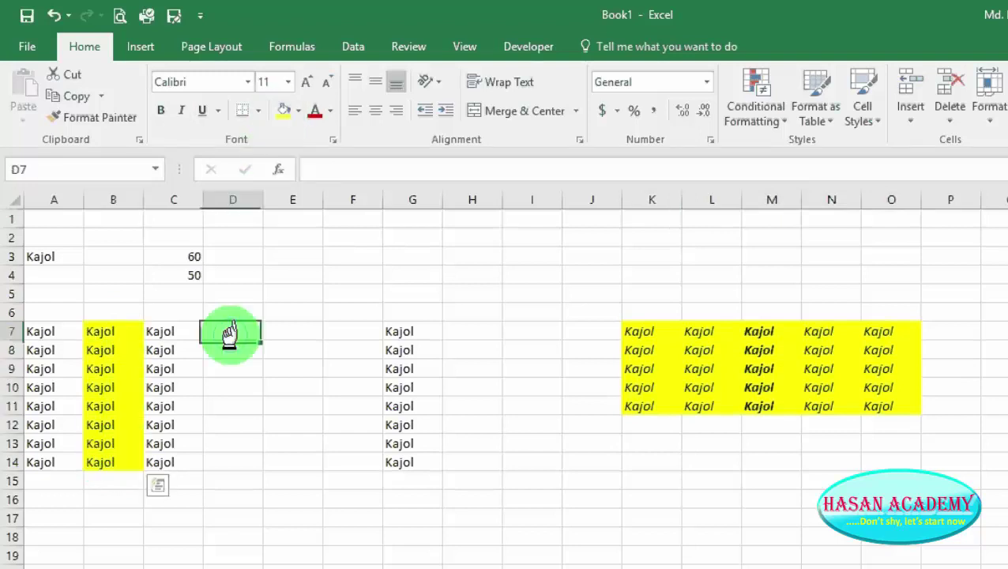
left_click(180, 257)
Step: AutoSum C3:C4 into C5 with Alt+=, giving a total of 110
left_click_drag(180, 257, 180, 293)
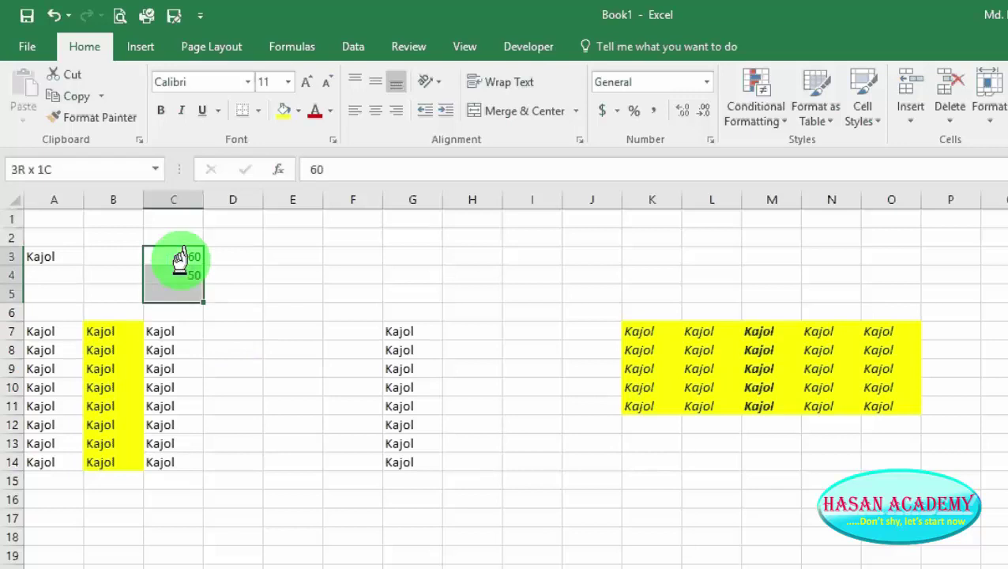
key("alt+equal")
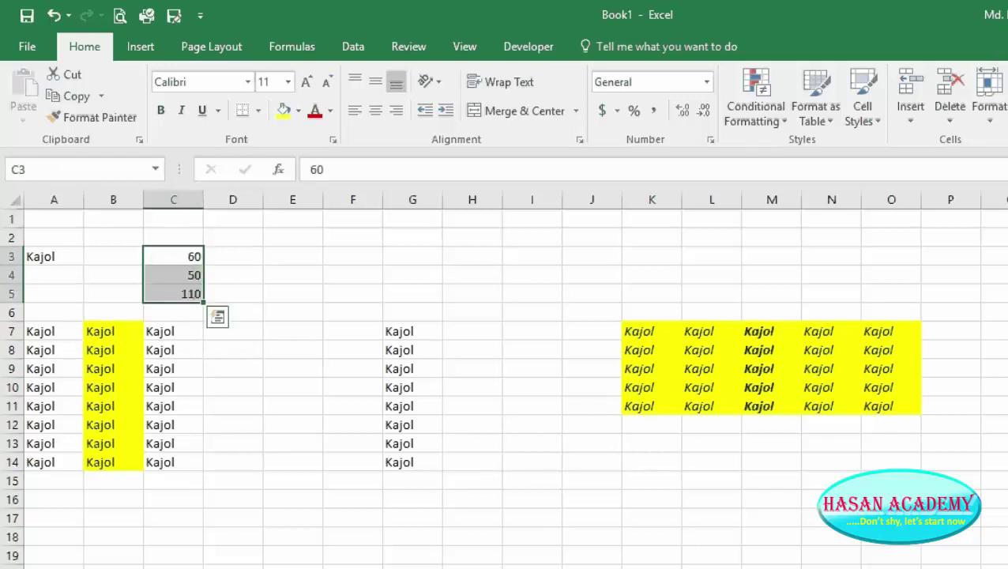
left_click(677, 274)
left_click(332, 366)
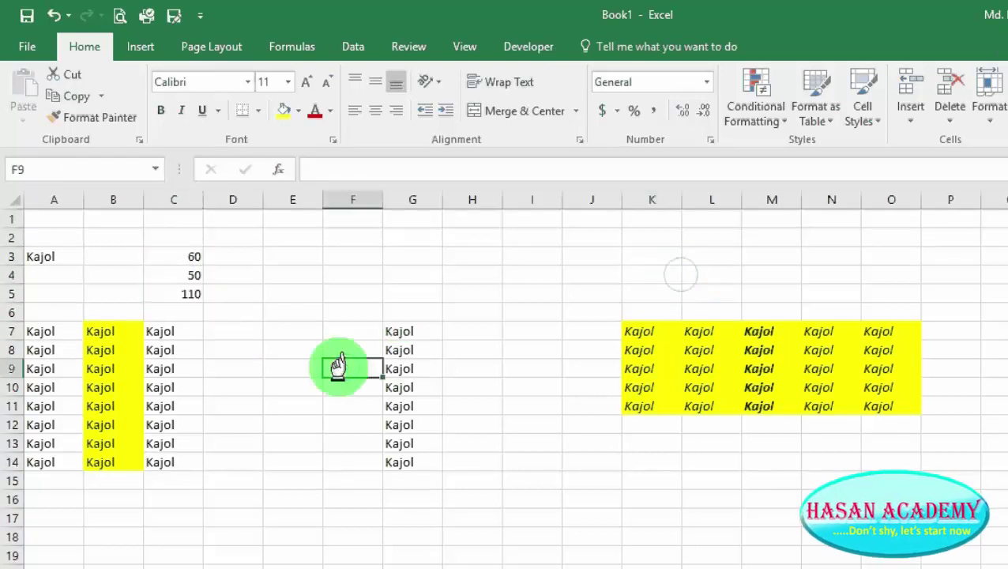
left_click(31, 252)
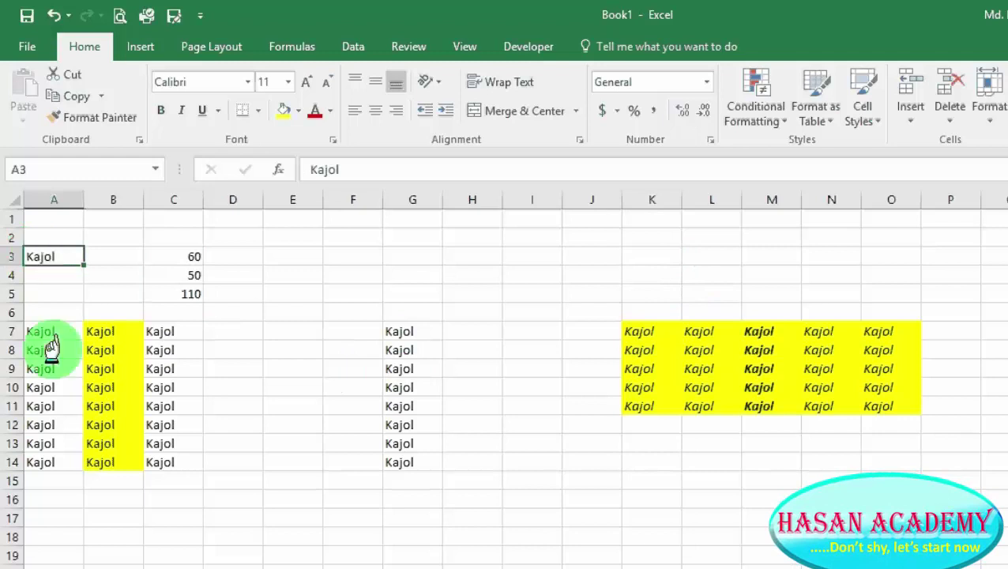
Step: Select K7:O11 and set columns K–O to a column width of 12
left_click(403, 345)
left_click(703, 331)
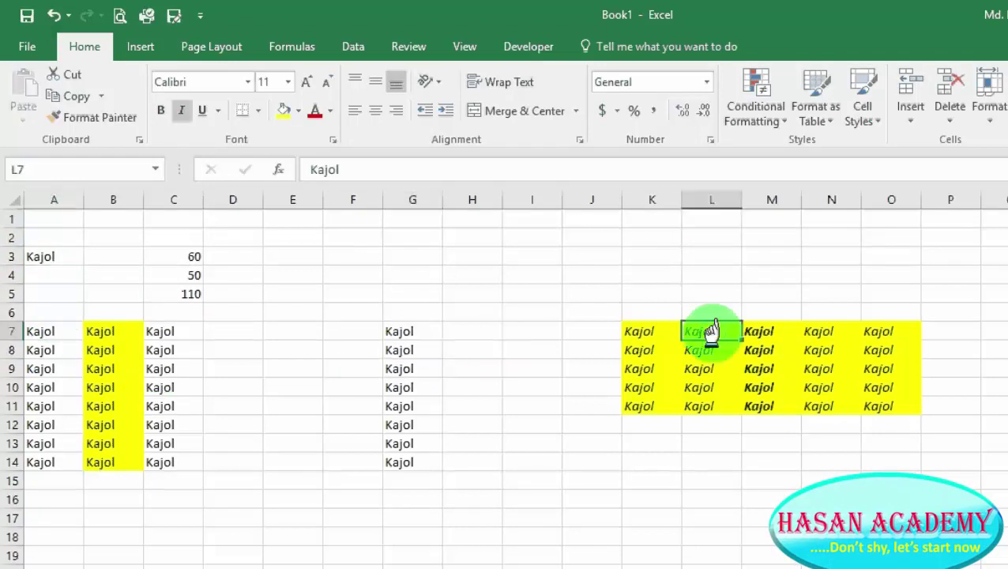
left_click_drag(638, 331, 829, 332)
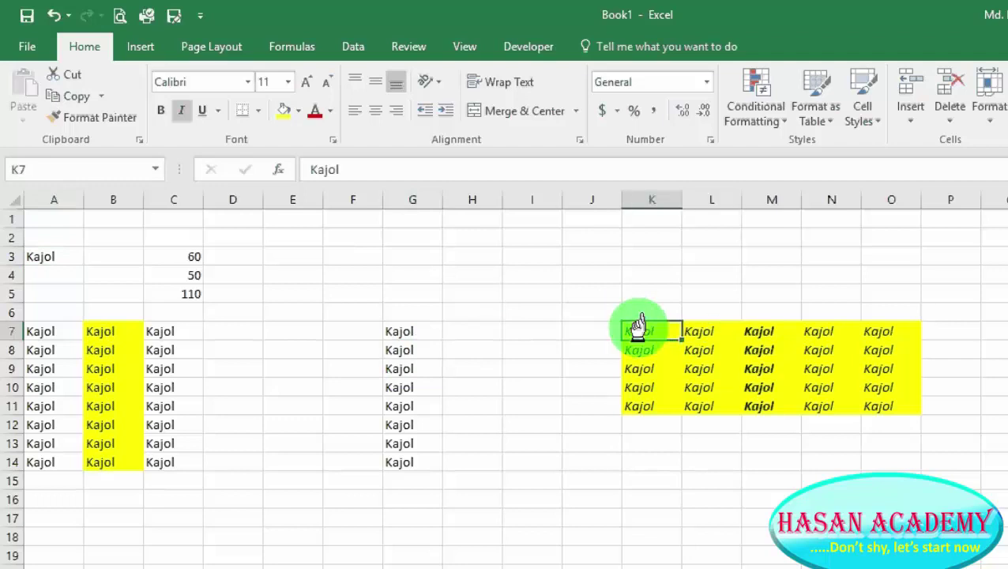
key("shift+Right")
key("shift+Down")
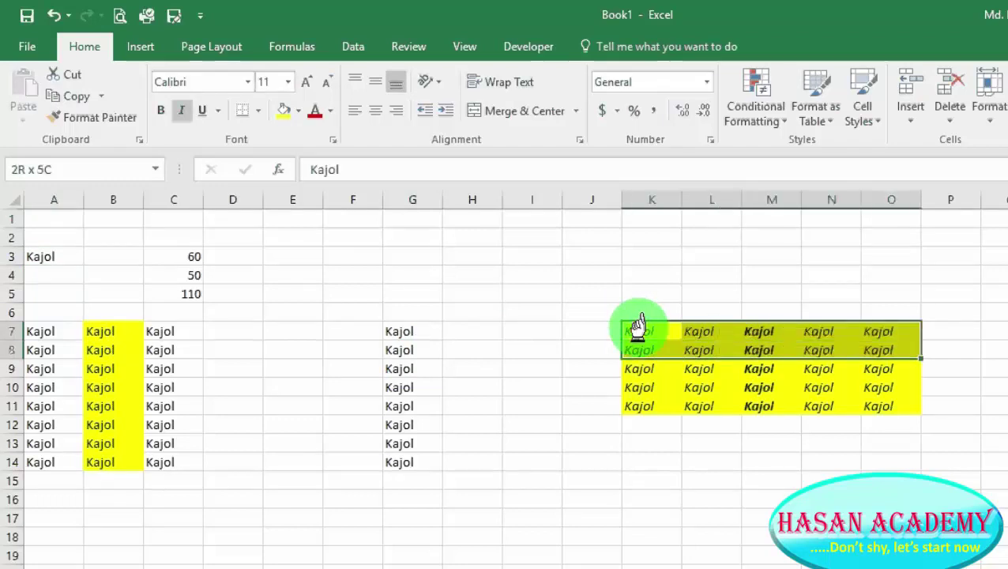
key("shift+Down")
key("shift+Down")
key("shift+Down")
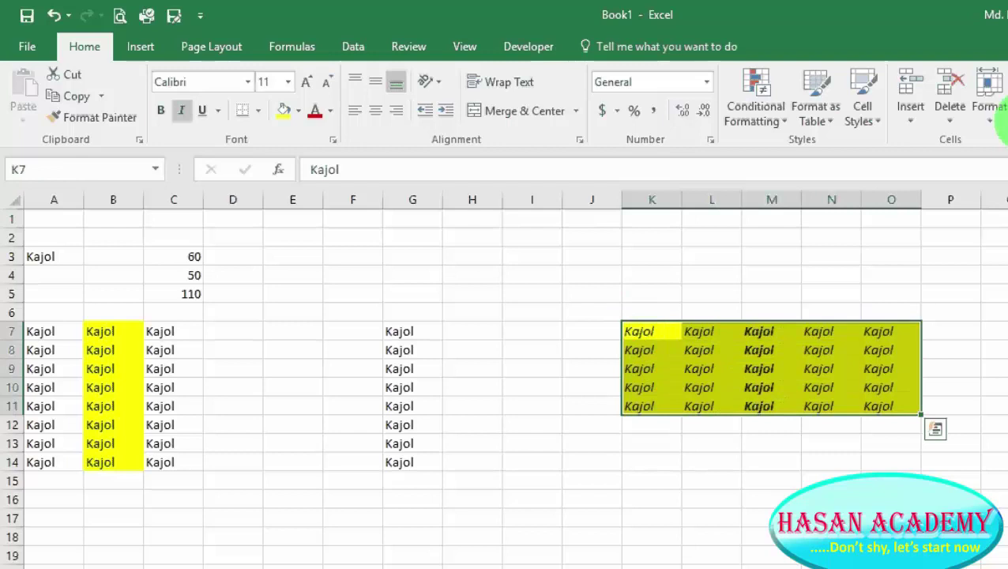
left_click(994, 110)
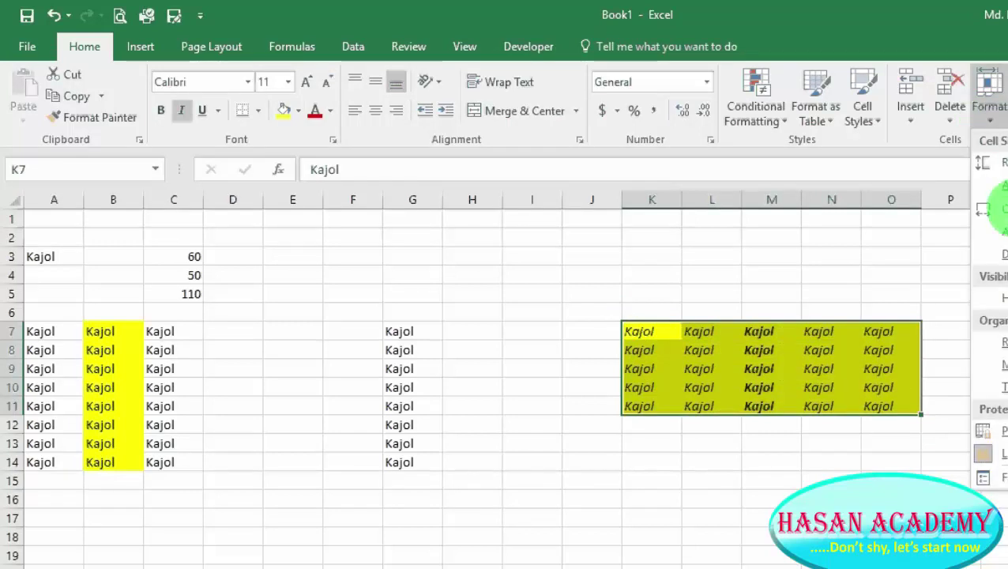
left_click(997, 209)
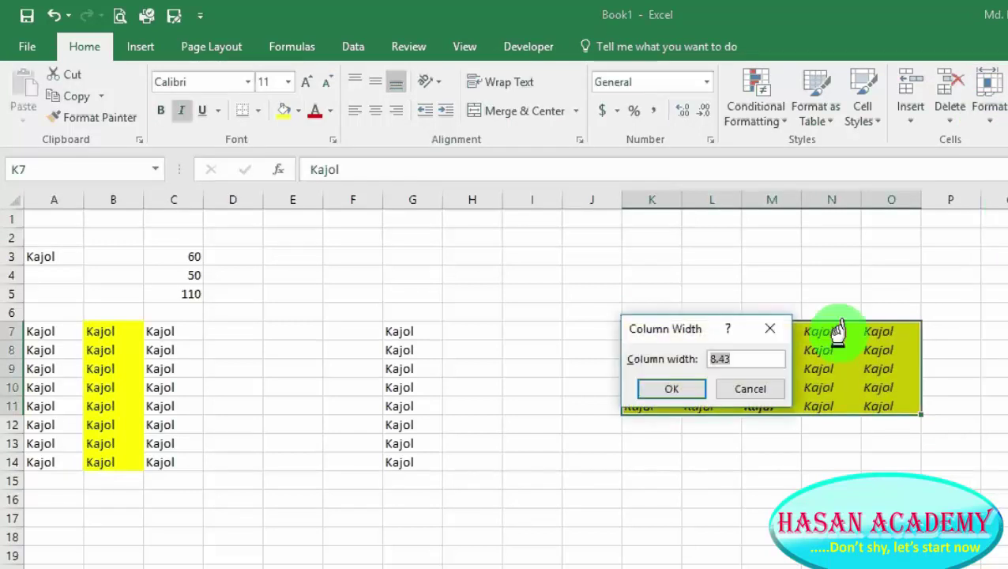
type("12")
key("Return")
left_click(709, 444)
left_click(667, 365)
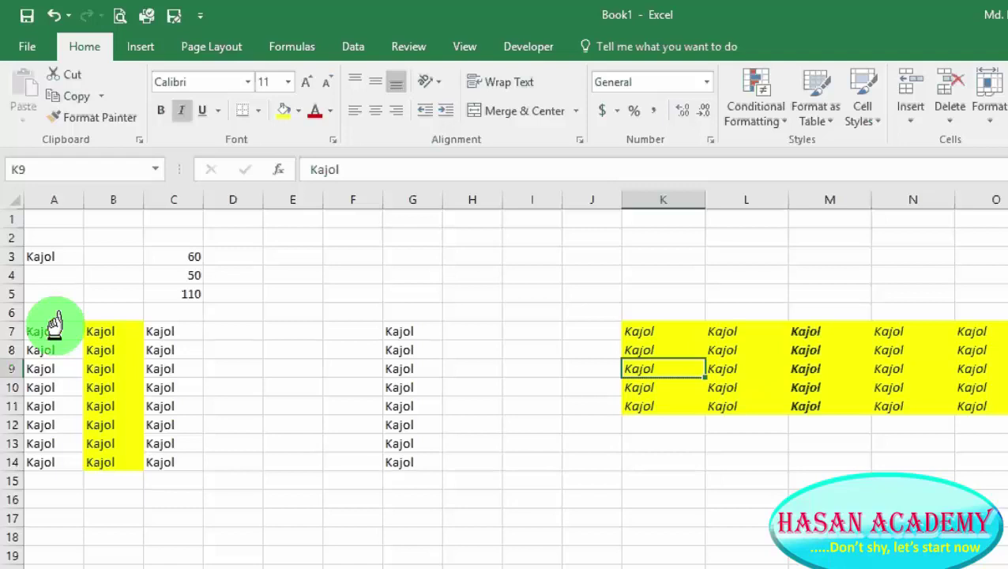
Step: Fill the total cell C5 with light blue
left_click(160, 292)
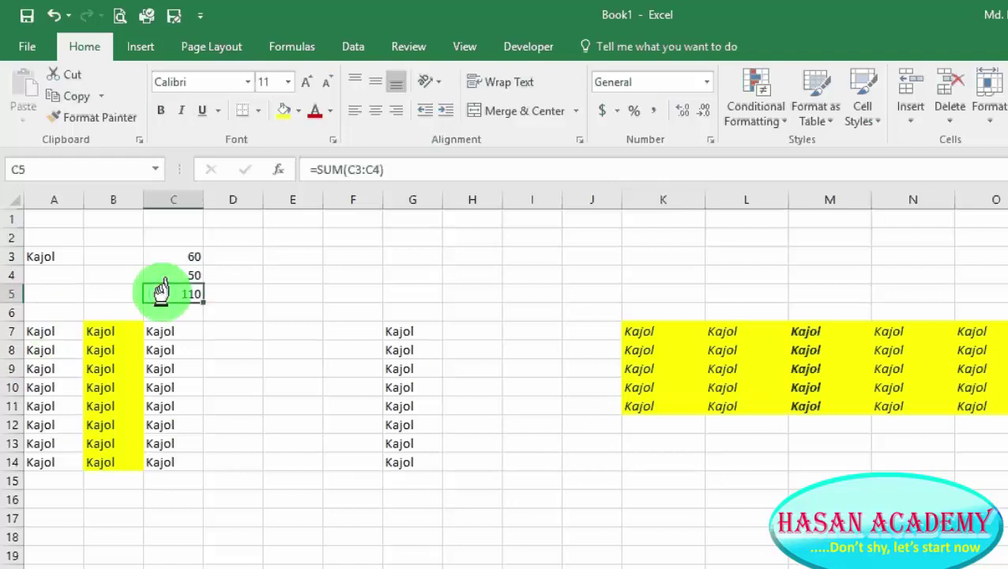
left_click(296, 111)
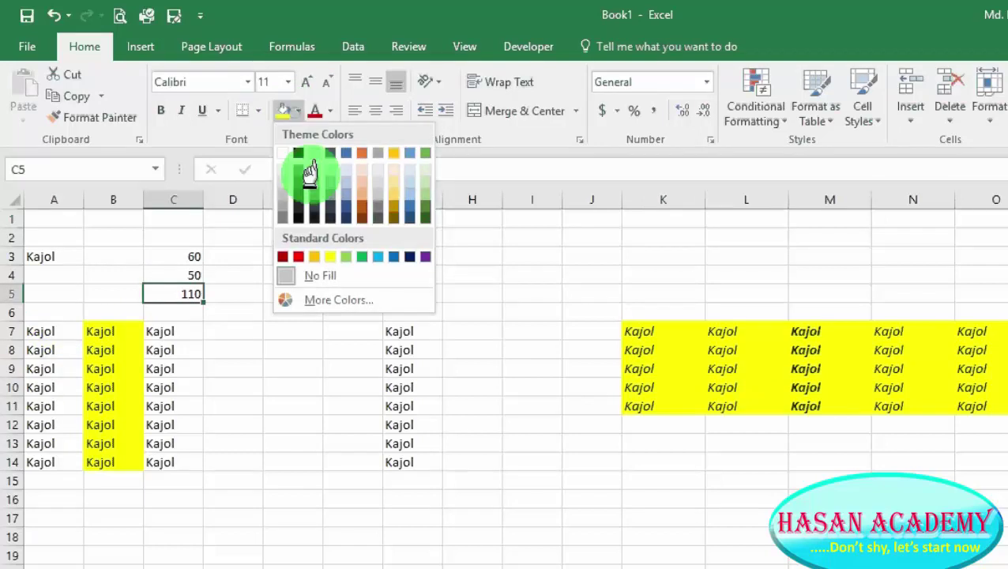
left_click(378, 257)
Step: Stop the Macro1 recording from the Developer tab
left_click(313, 347)
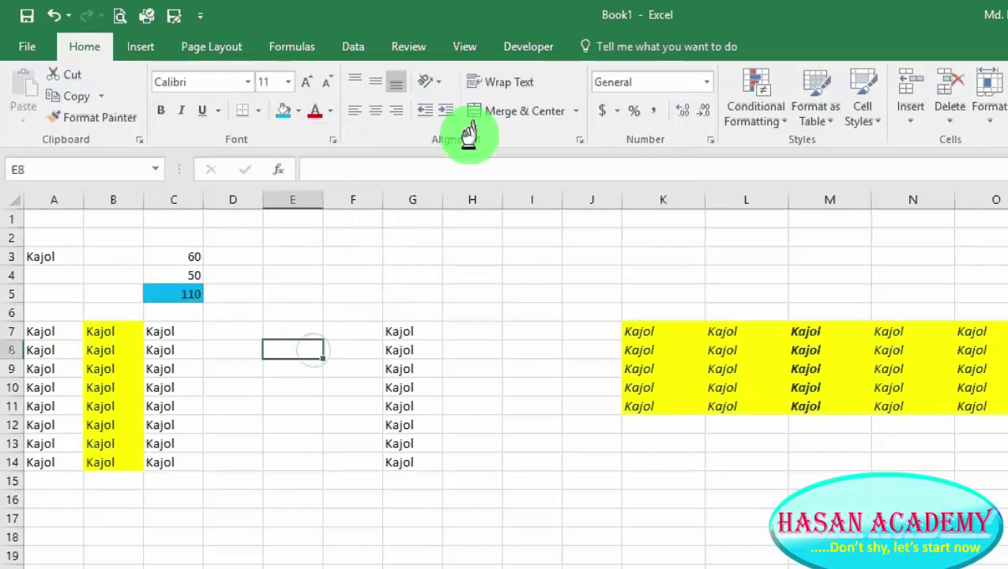
left_click(527, 46)
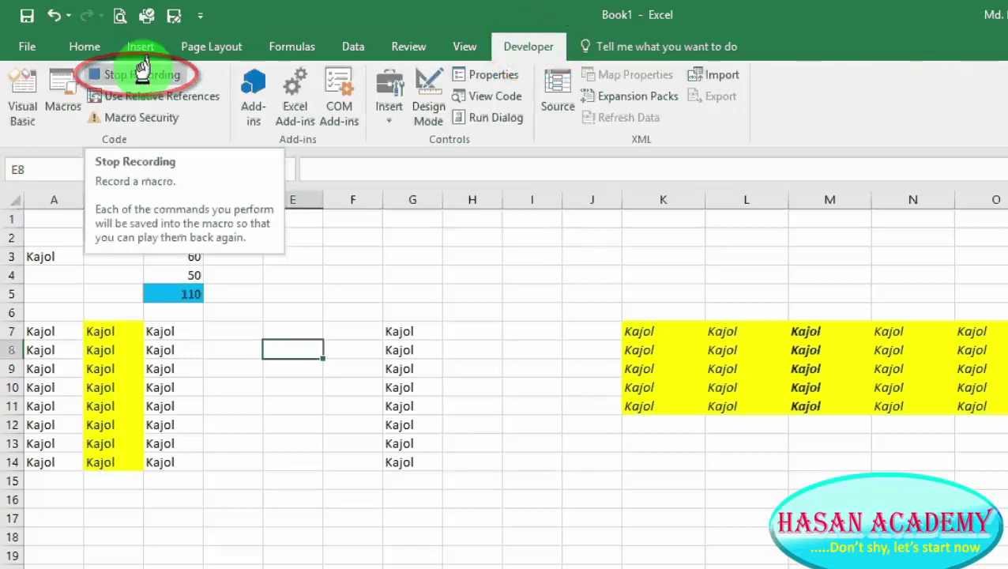
left_click(142, 74)
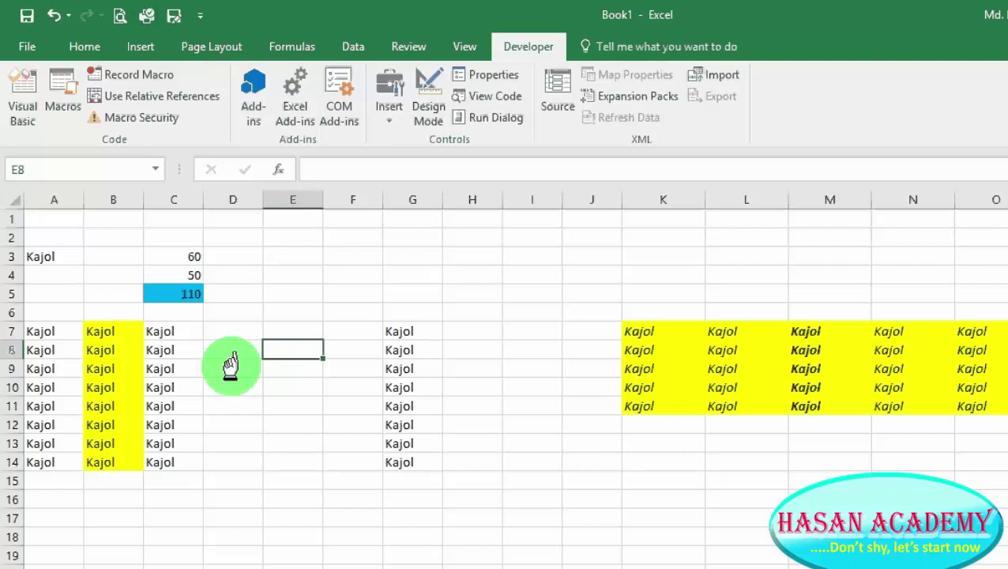
Step: Select the block from A3 to O17 and apply Clear All to it
left_click(50, 256)
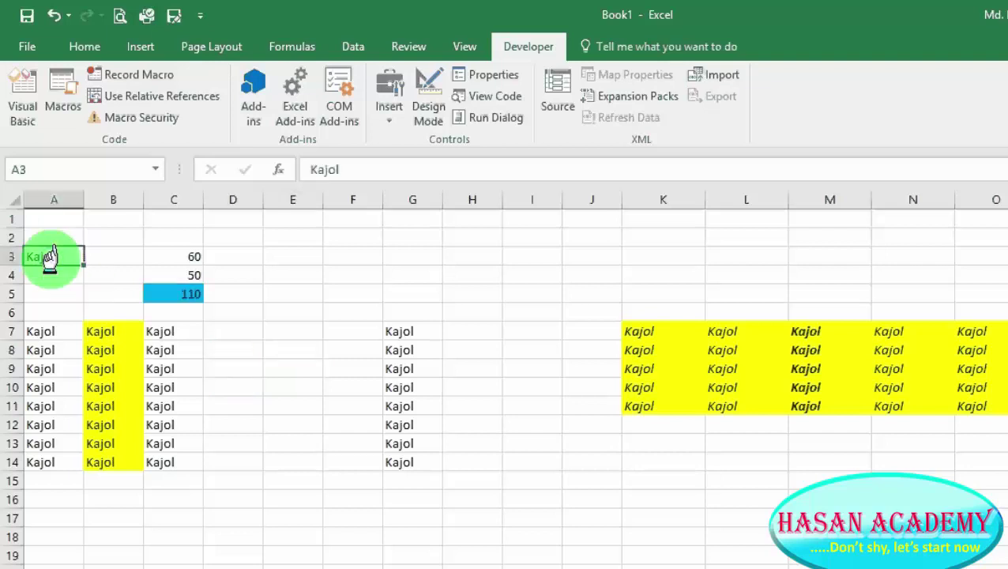
key("shift+Right")
key("shift+Right")
key("shift+Right")
key("shift+Right")
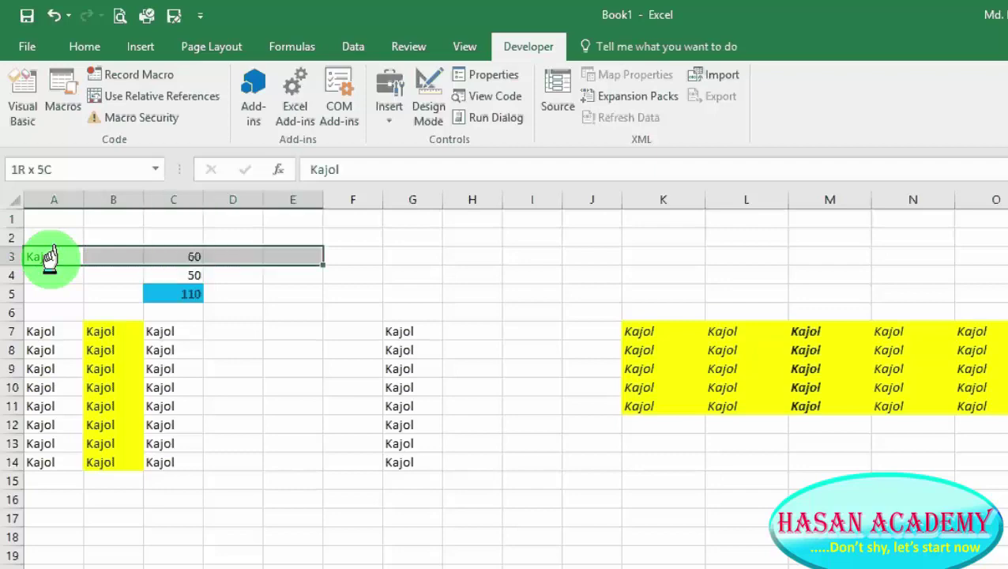
key("shift+Right")
key("shift+Right")
key("shift+Right")
key("shift+Right")
key("shift+Right")
key("shift+Right")
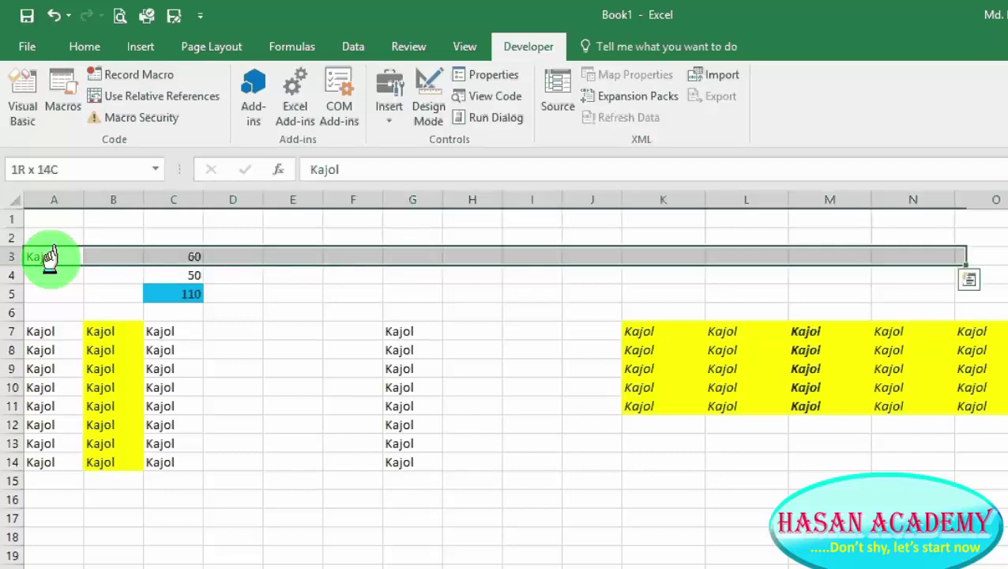
key("shift+Right")
key("shift+Down")
key("shift+Down")
key("shift+Down")
key("shift+Down")
key("shift+Down")
key("shift+Down")
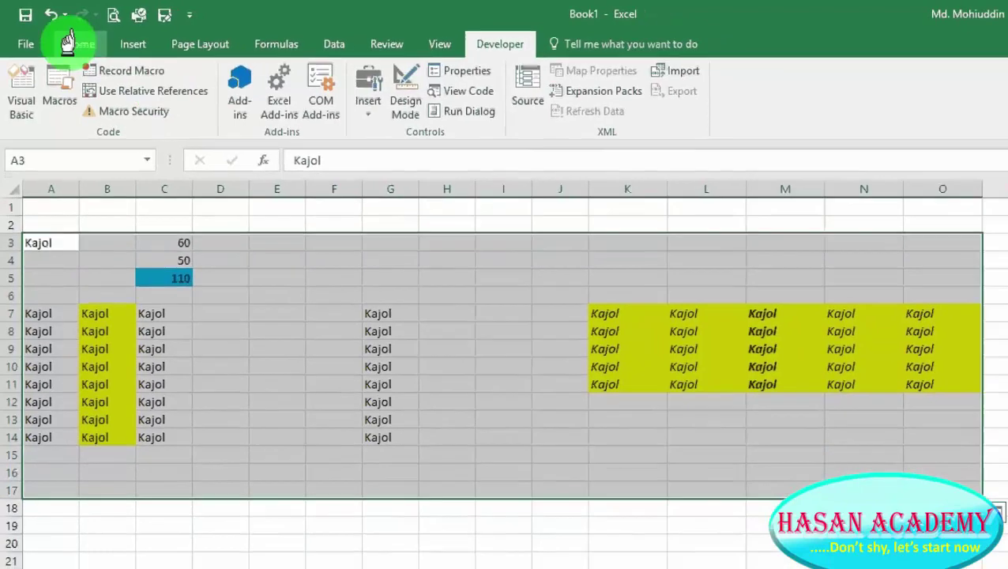
left_click(72, 46)
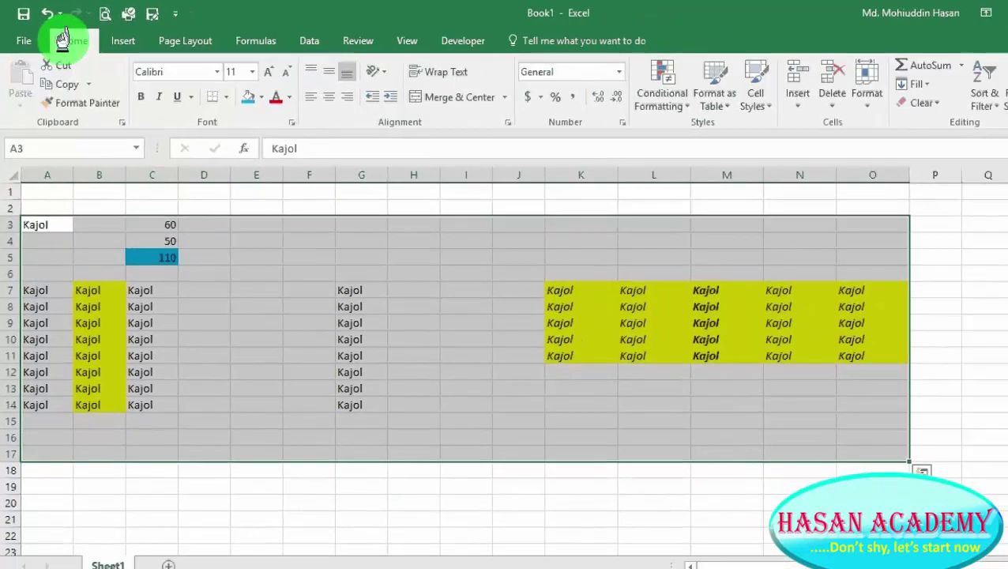
left_click(929, 103)
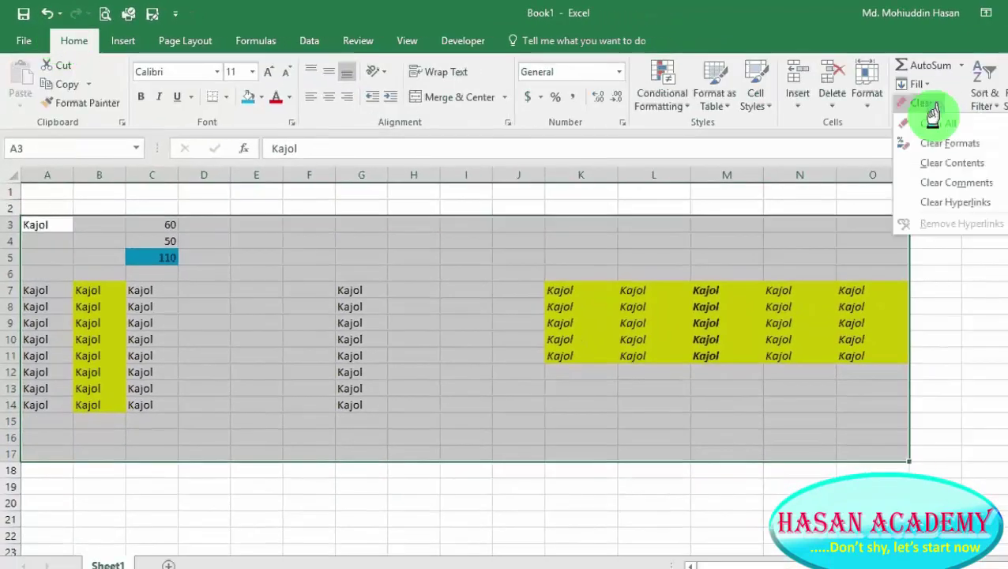
left_click(938, 124)
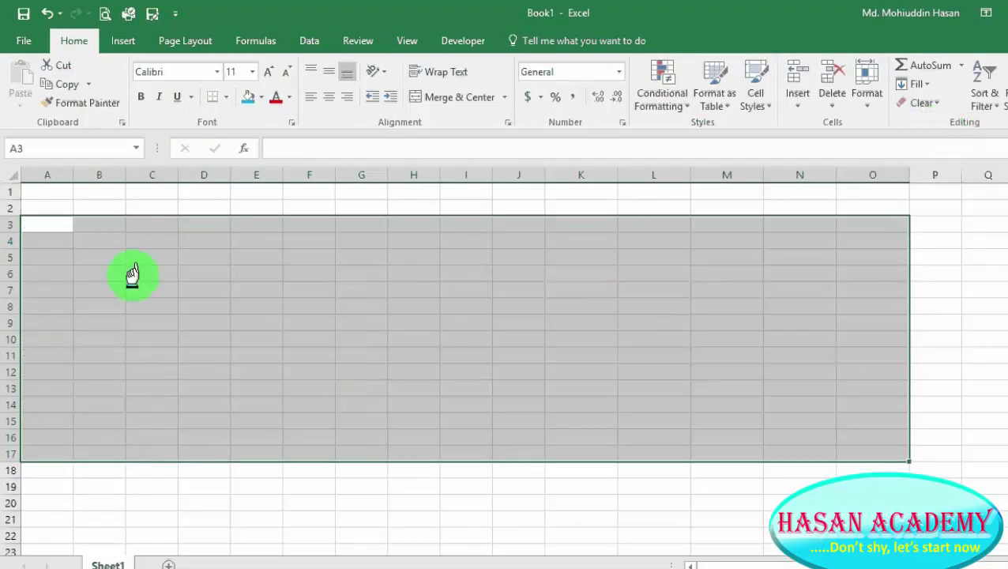
left_click(41, 227)
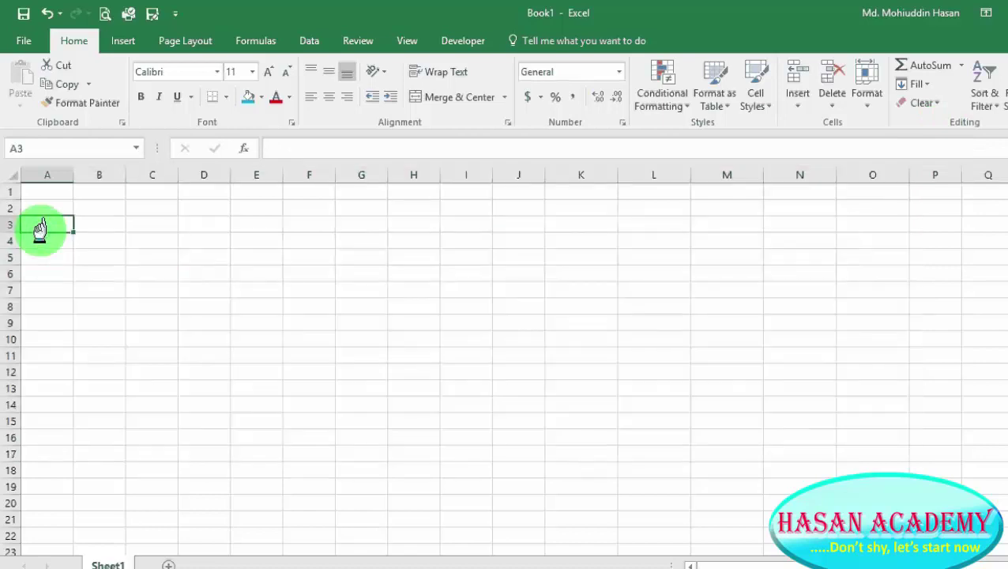
Step: Type the person's full name in A3, 70 in C3 and 67 in C4, then reselect A3
type("Md.")
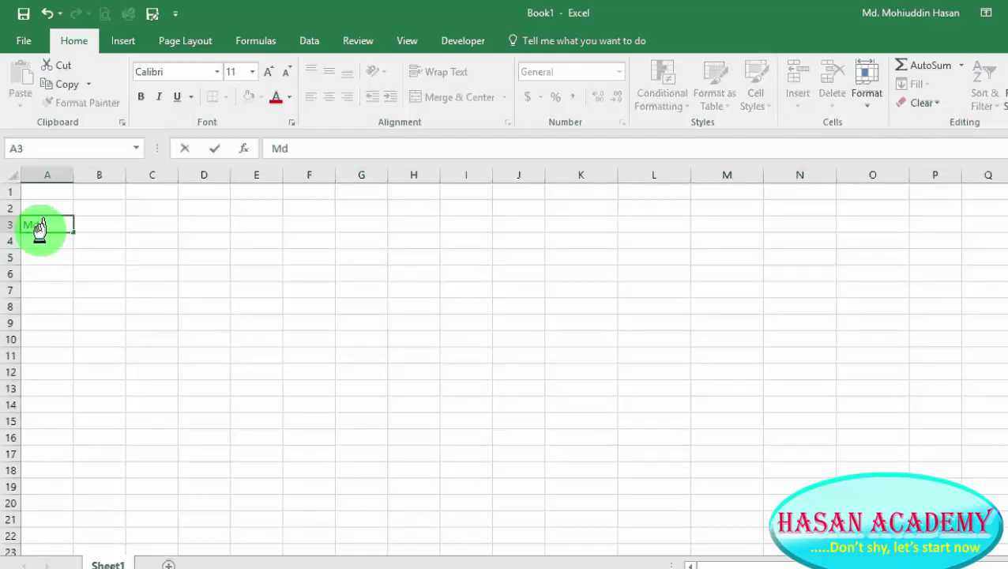
type(" Mohi")
type("uddin Ha")
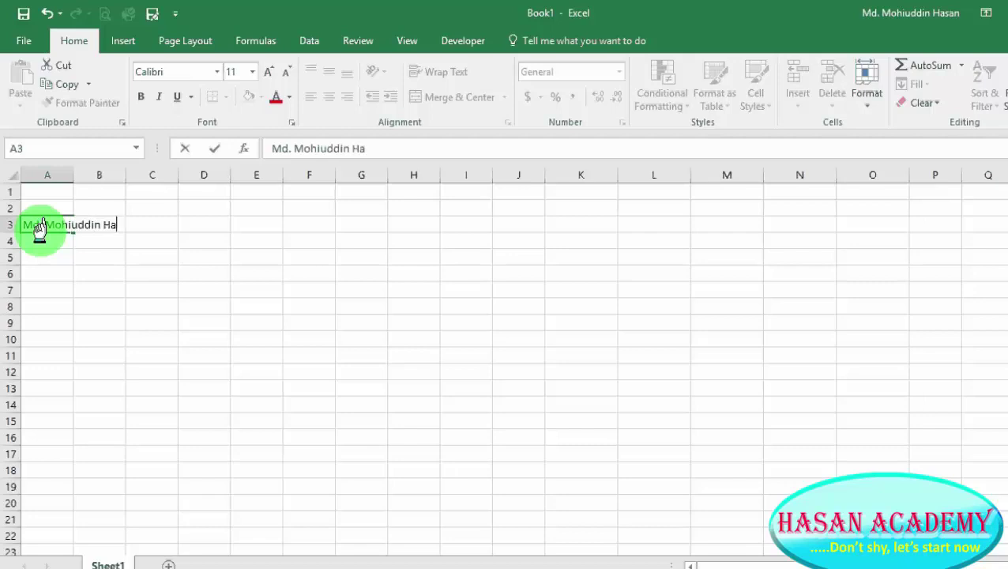
type("san")
key("Tab")
key("Tab")
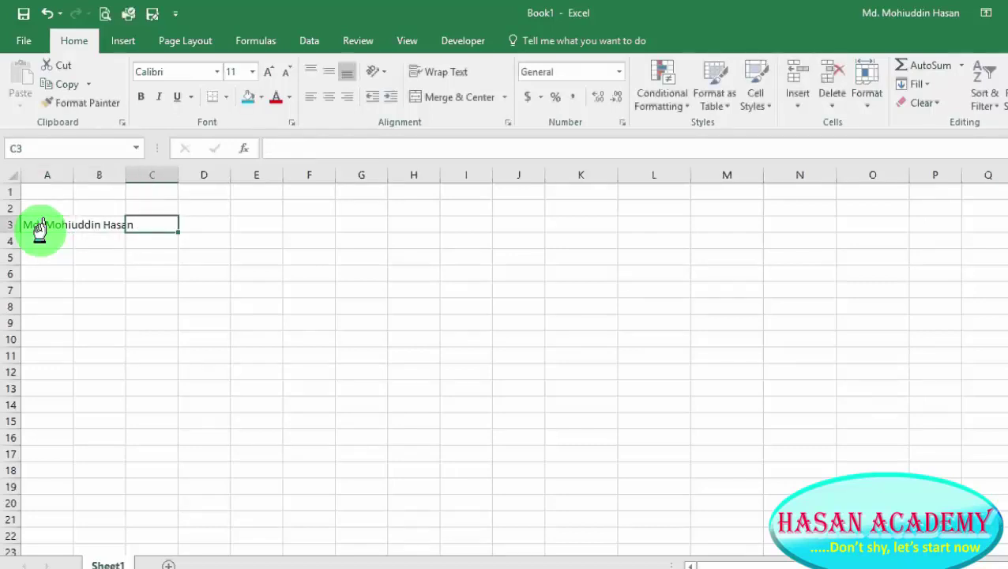
type("7")
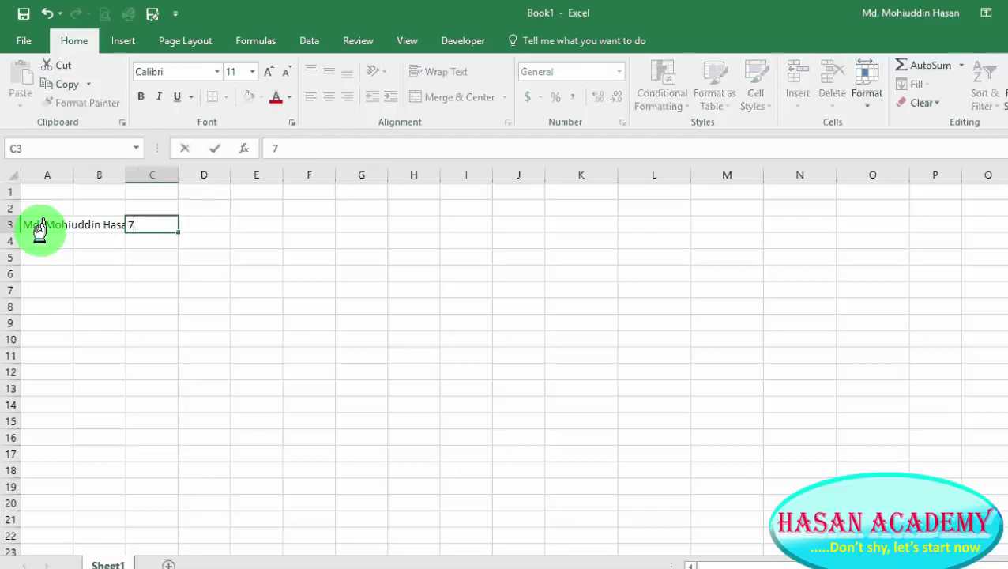
type("0")
key("Return")
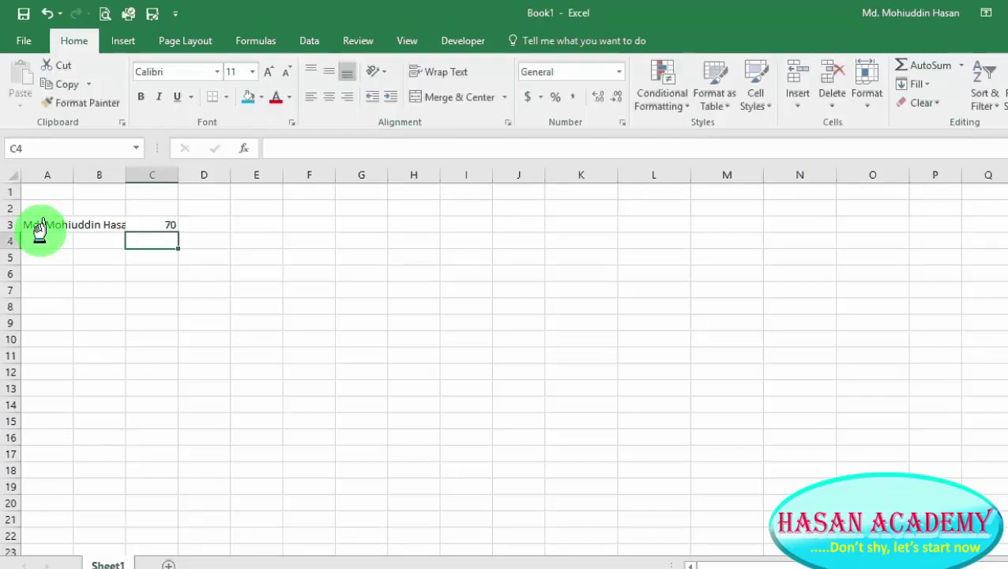
type("67")
key("Return")
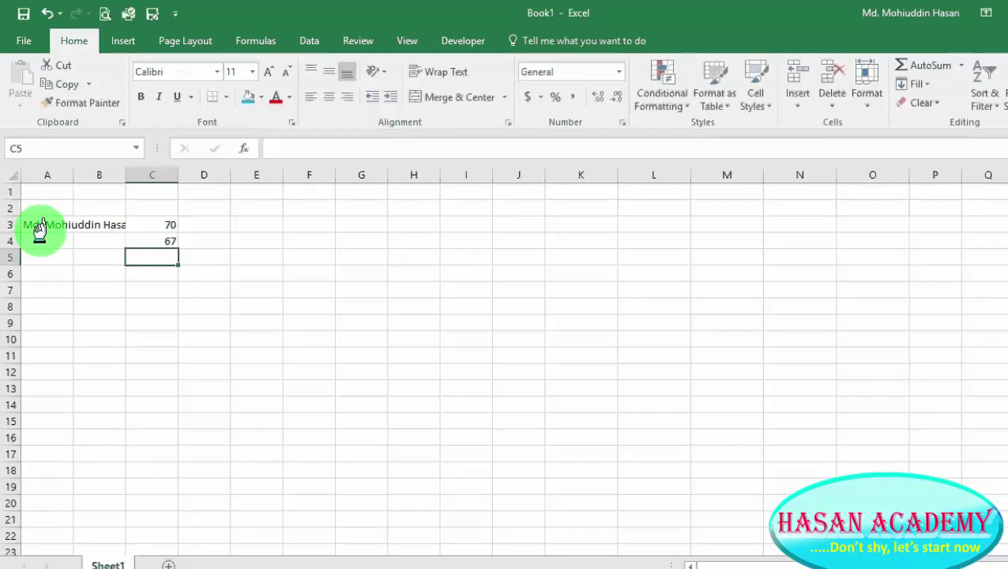
left_click(36, 239)
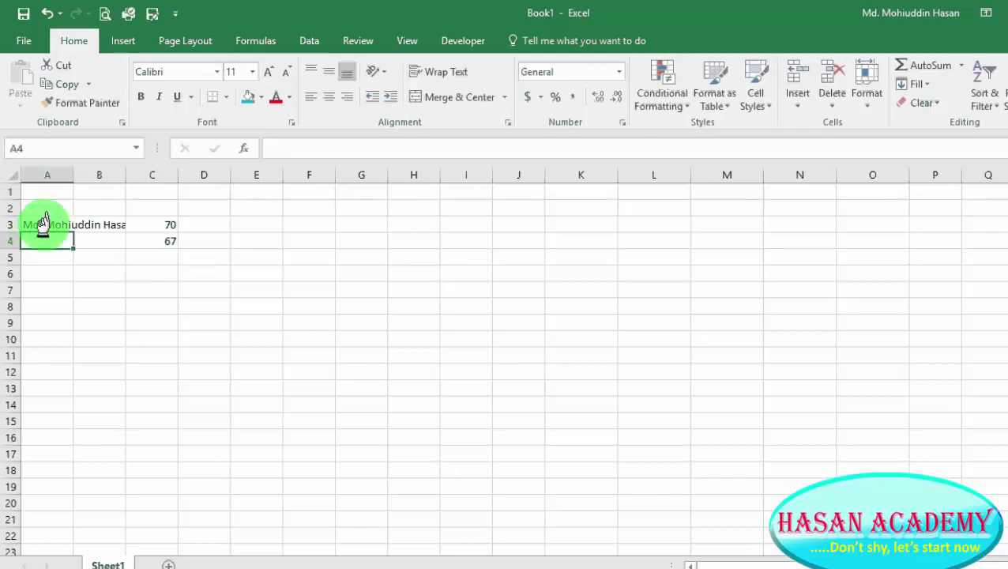
left_click(52, 223)
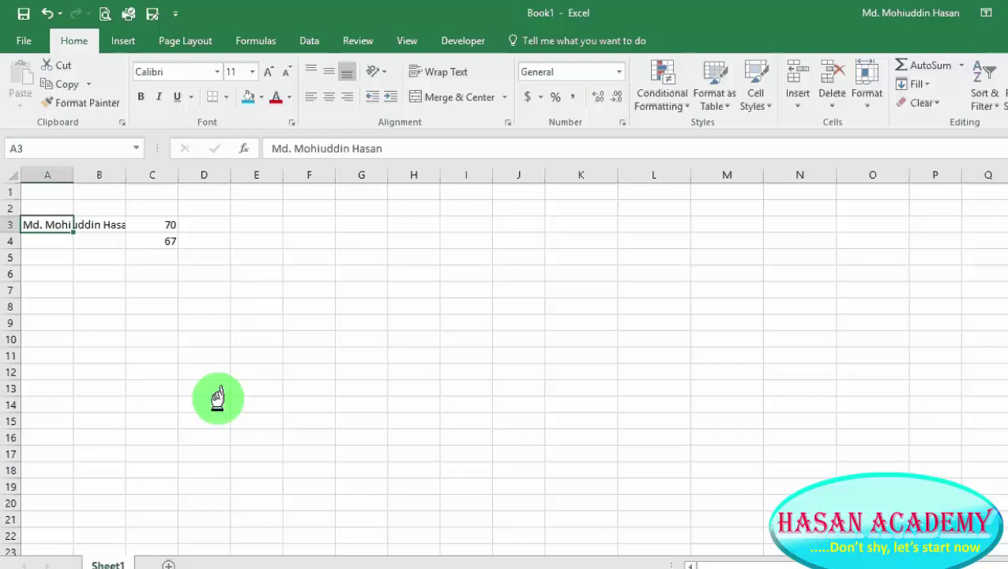
Step: Run Macro1 on the new data, rebuilding the formatted name ranges with C5 totalling 137
left_click(467, 43)
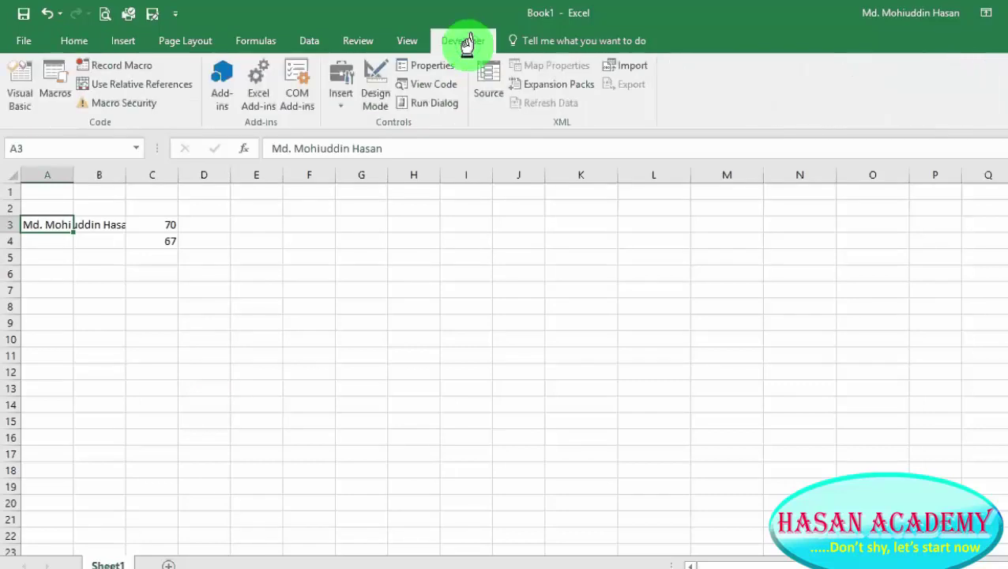
left_click(55, 79)
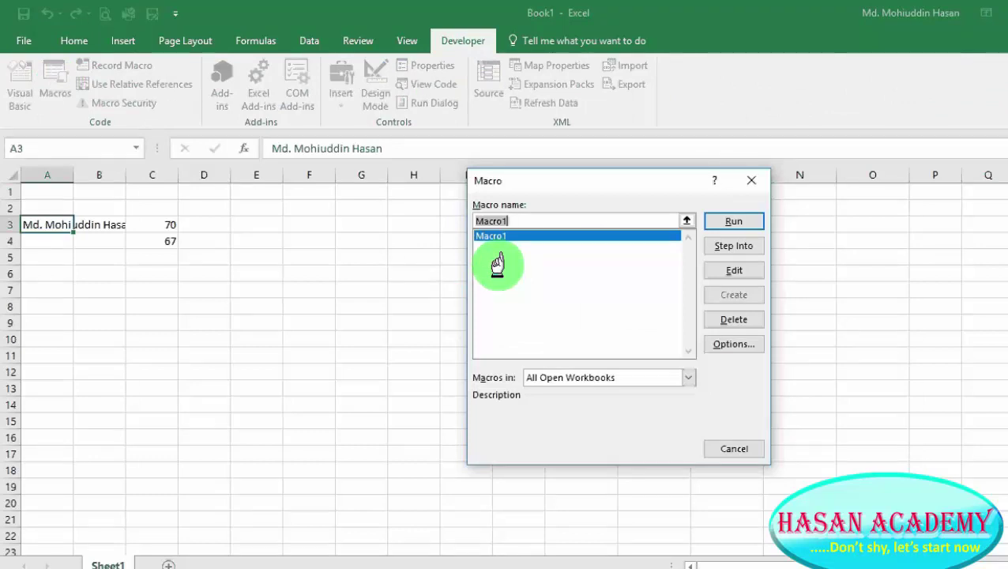
left_click(732, 213)
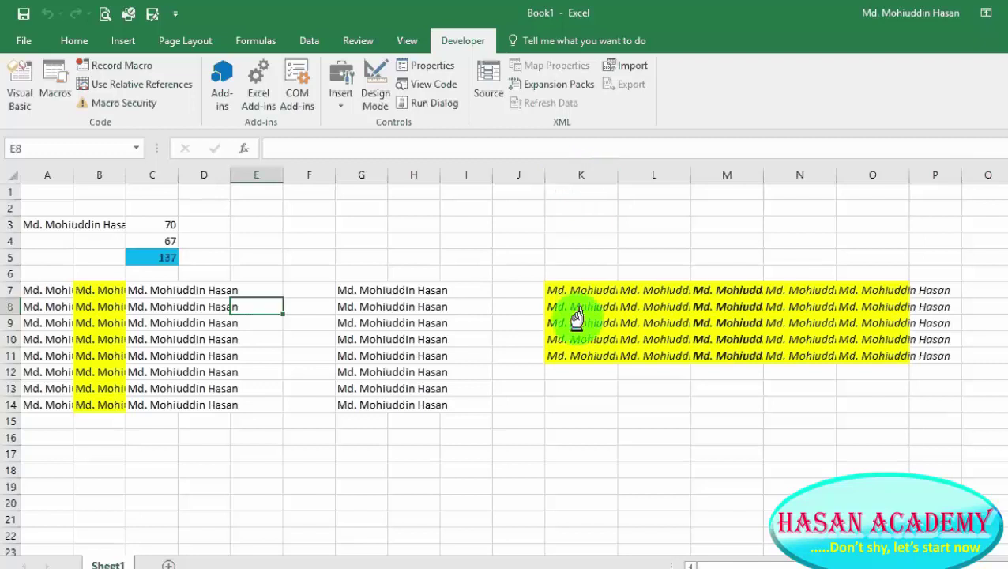
left_click(580, 207)
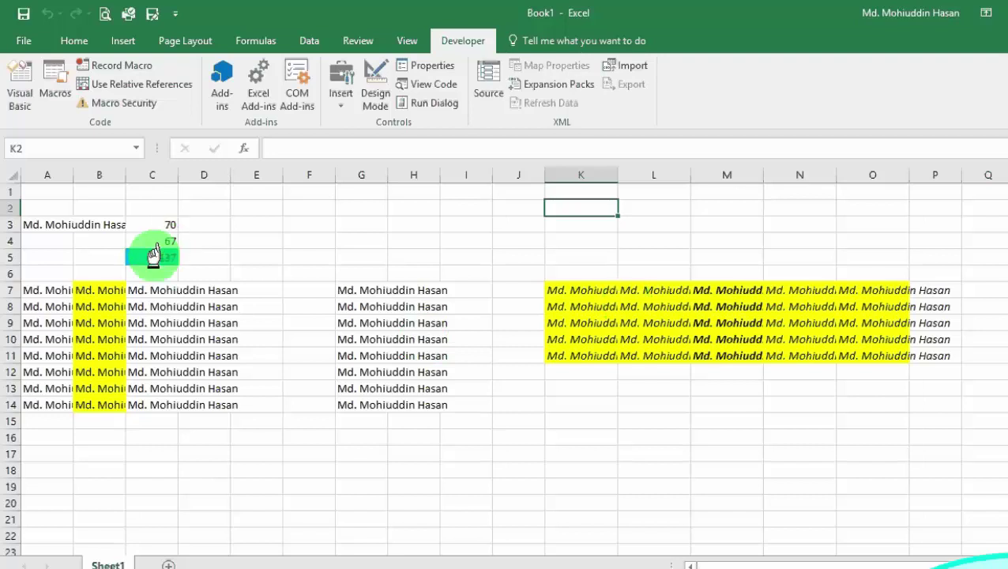
left_click(153, 254)
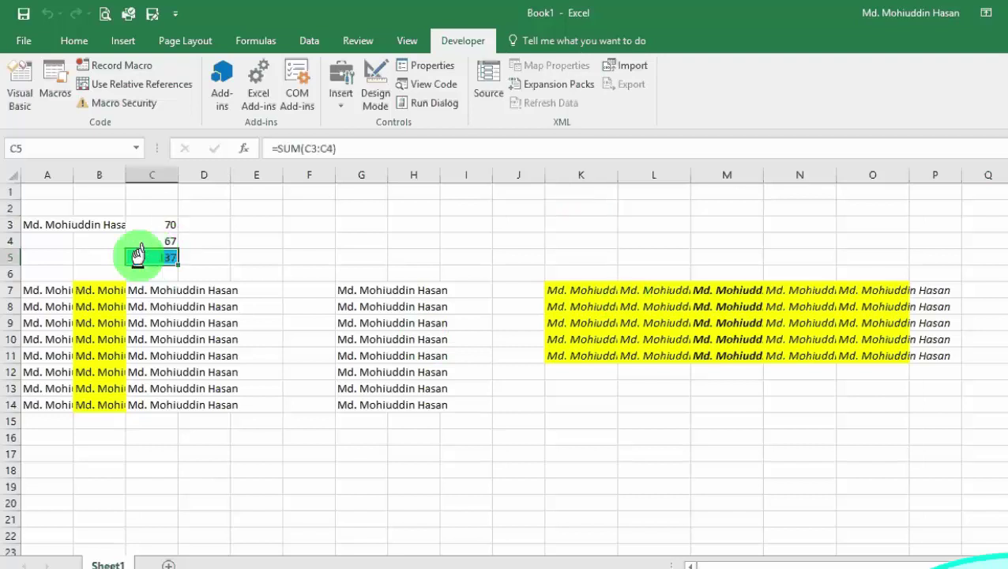